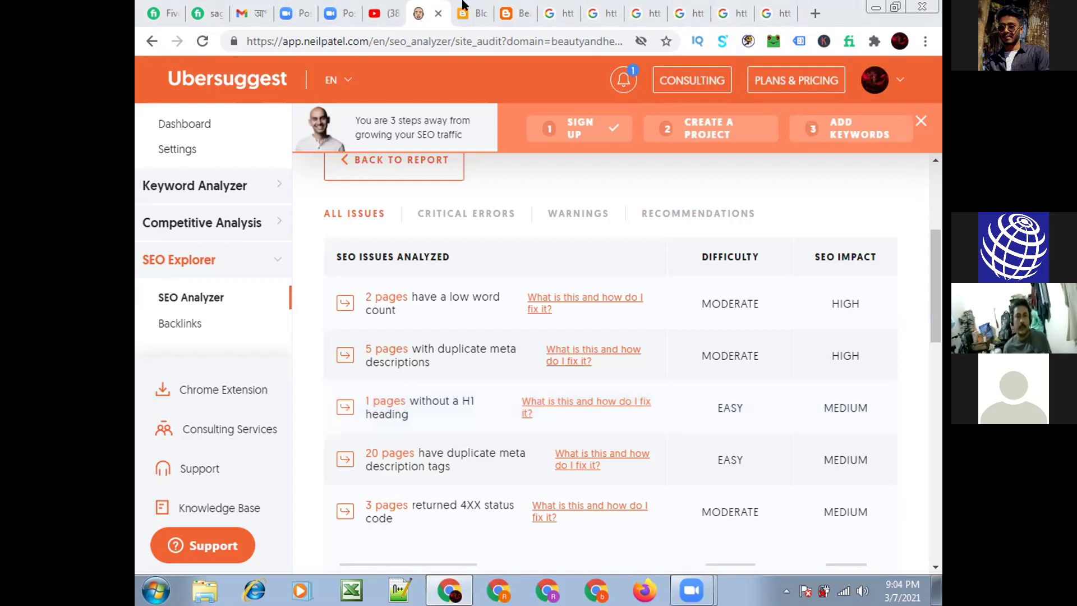
# Switch to Blogger and leave the body massage post's editor for the blog's post list.
pyautogui.hotkey('ctrl', 'Tab')
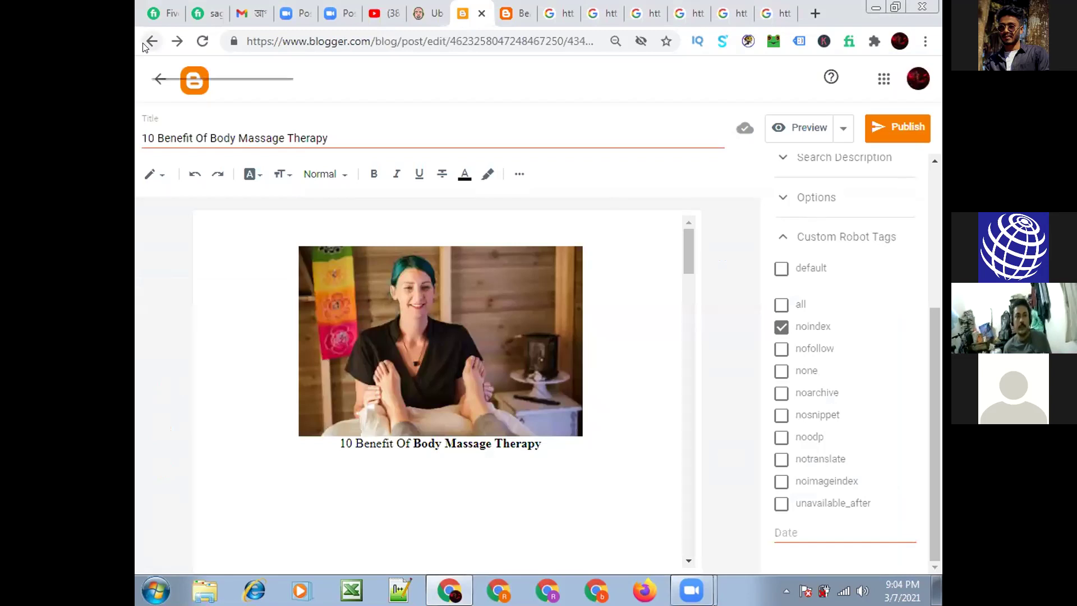
pyautogui.click(148, 43)
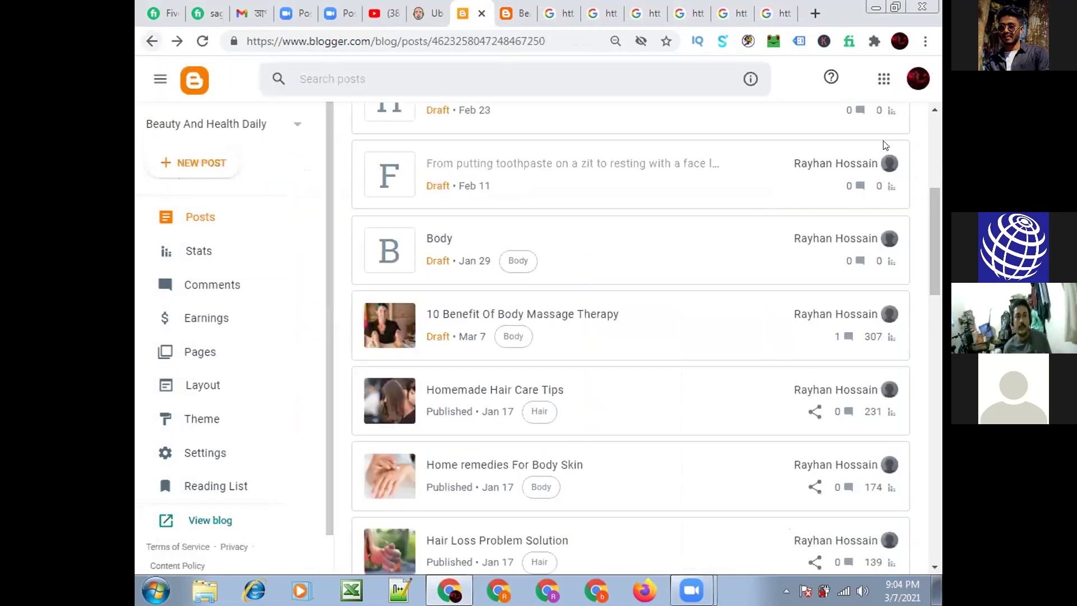
pyautogui.moveTo(888, 308)
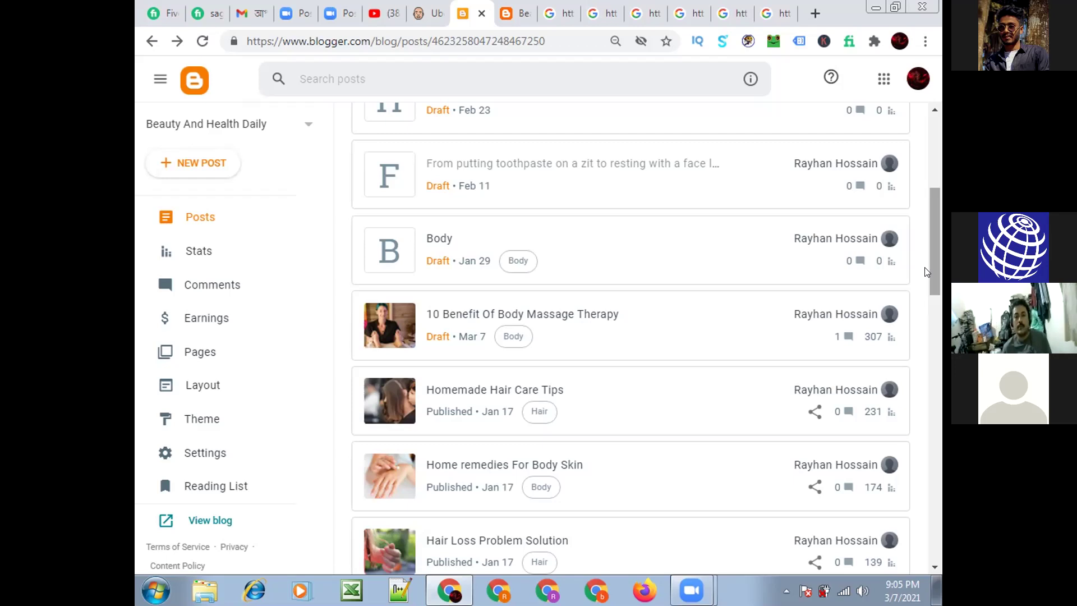
# Open the blog's custom robots.txt in the Crawlers and indexing settings and save it.
pyautogui.click(207, 455)
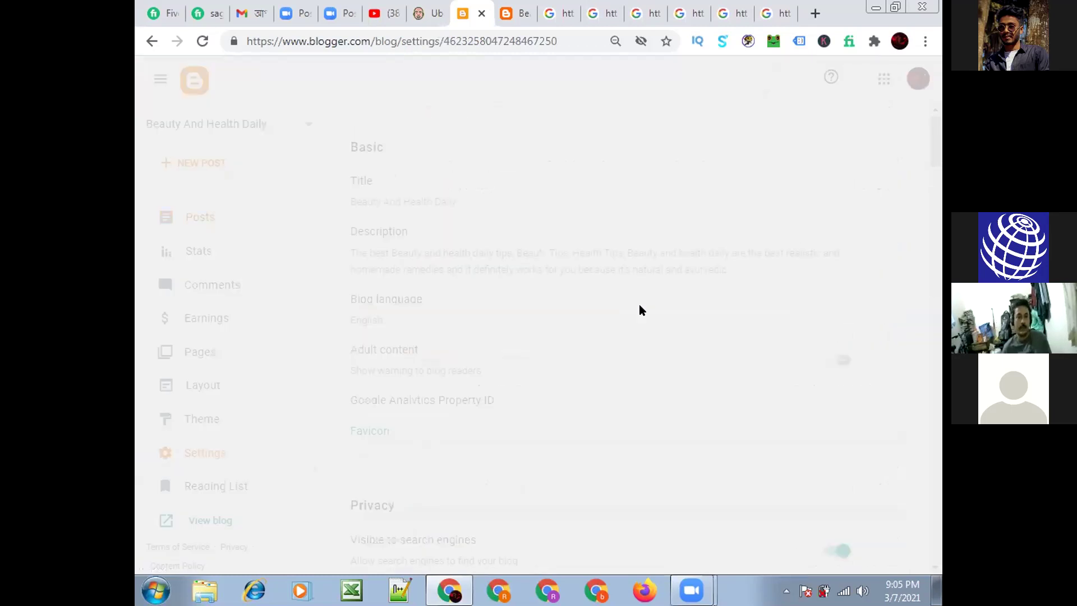
pyautogui.scroll(-20, 606, 298)
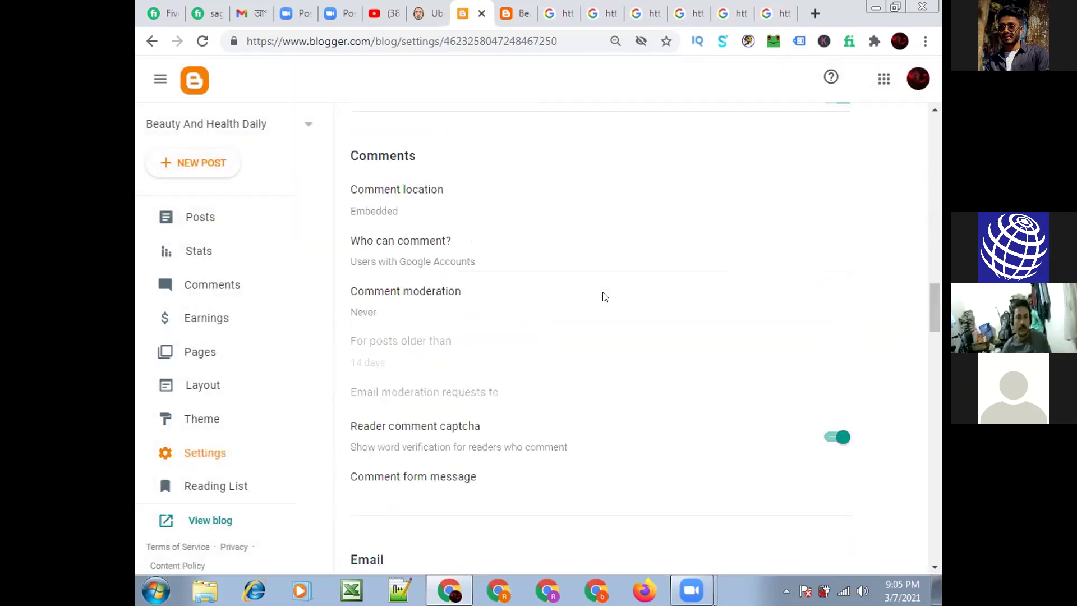
pyautogui.scroll(-20, 606, 298)
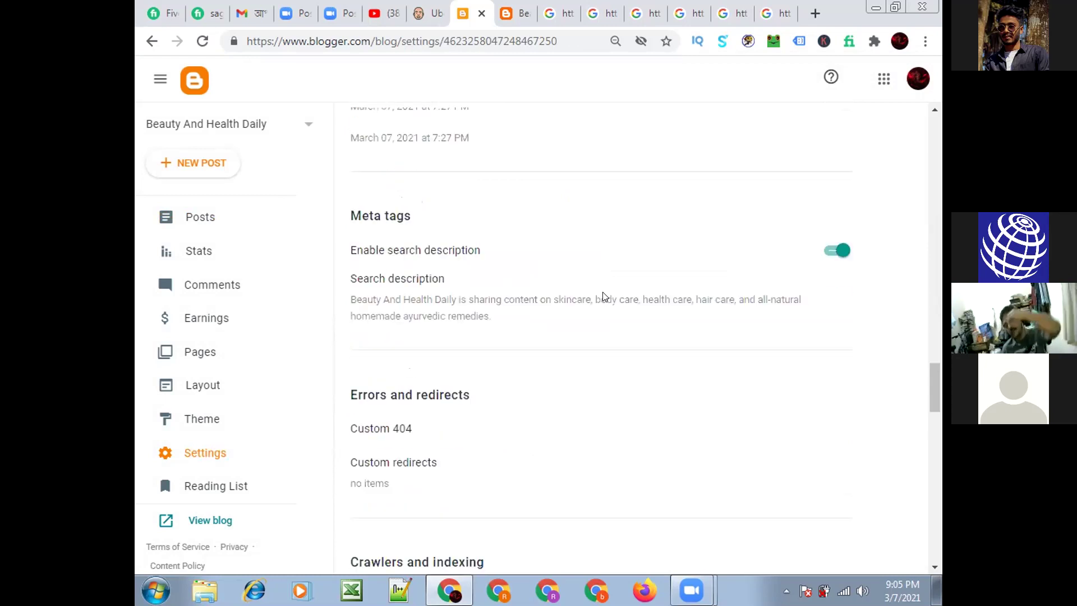
pyautogui.scroll(-6, 604, 297)
pyautogui.click(529, 191)
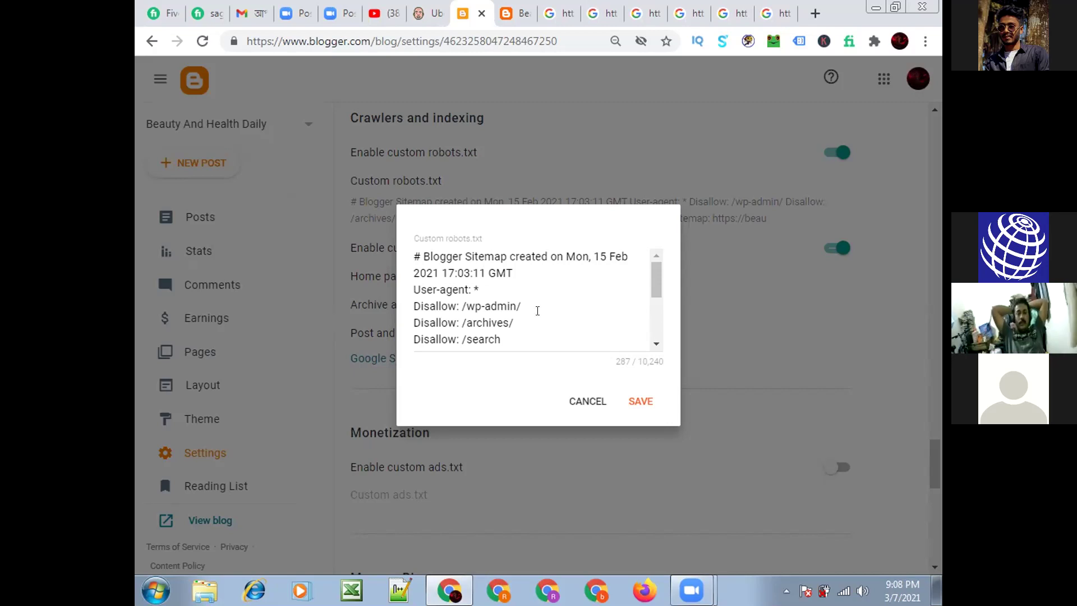
pyautogui.click(641, 401)
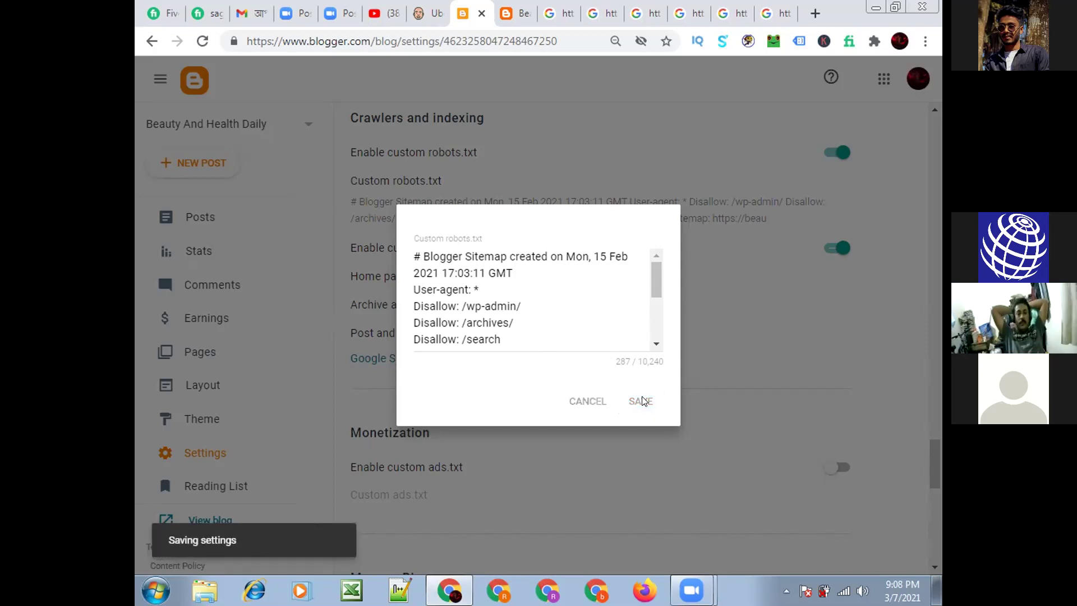
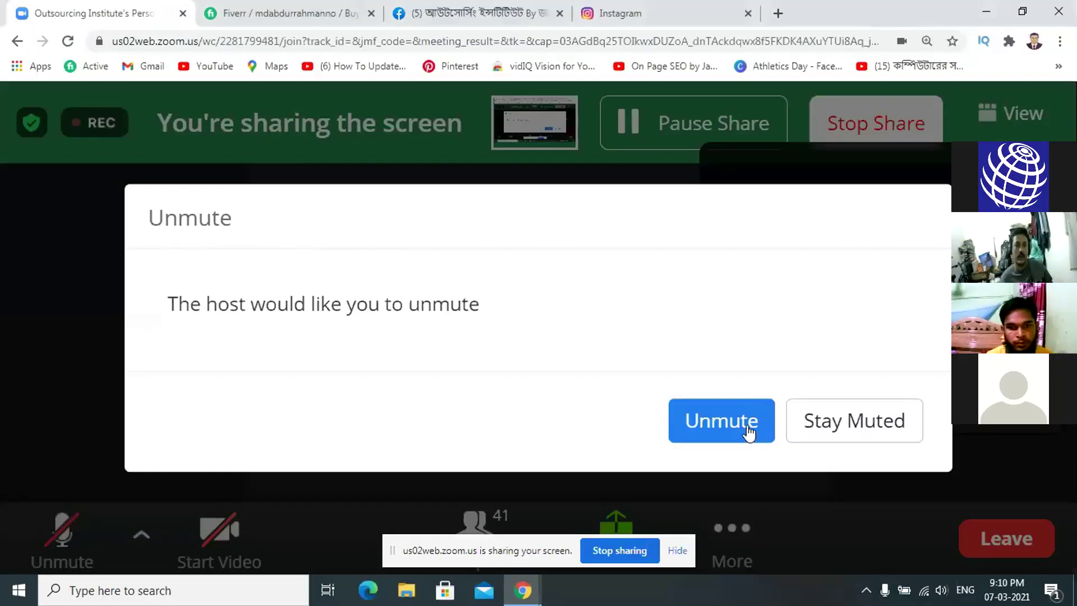
# Unmute the microphone in the Zoom meeting and minimize the browser to show the desktop.
pyautogui.click(750, 431)
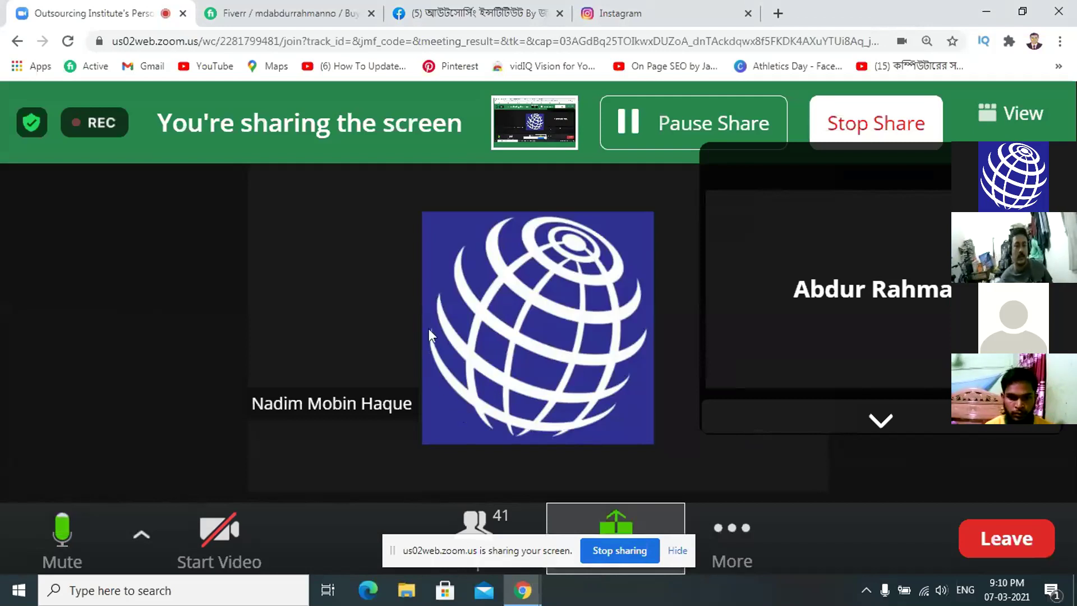
pyautogui.click(987, 5)
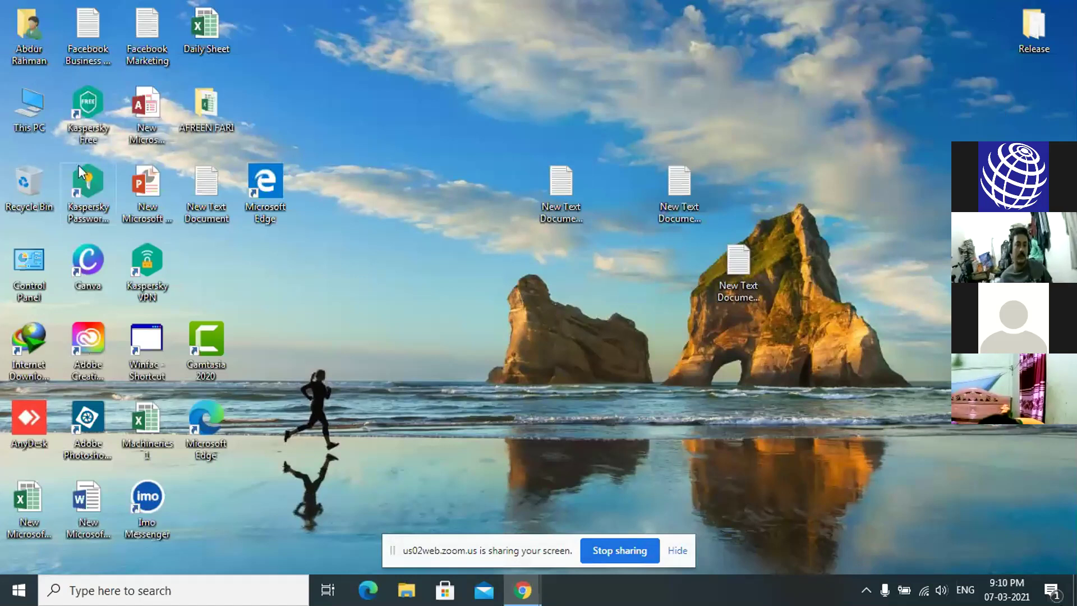
# Try to launch Kaspersky Free from the desktop and dismiss the error dialog.
pyautogui.doubleClick(91, 118)
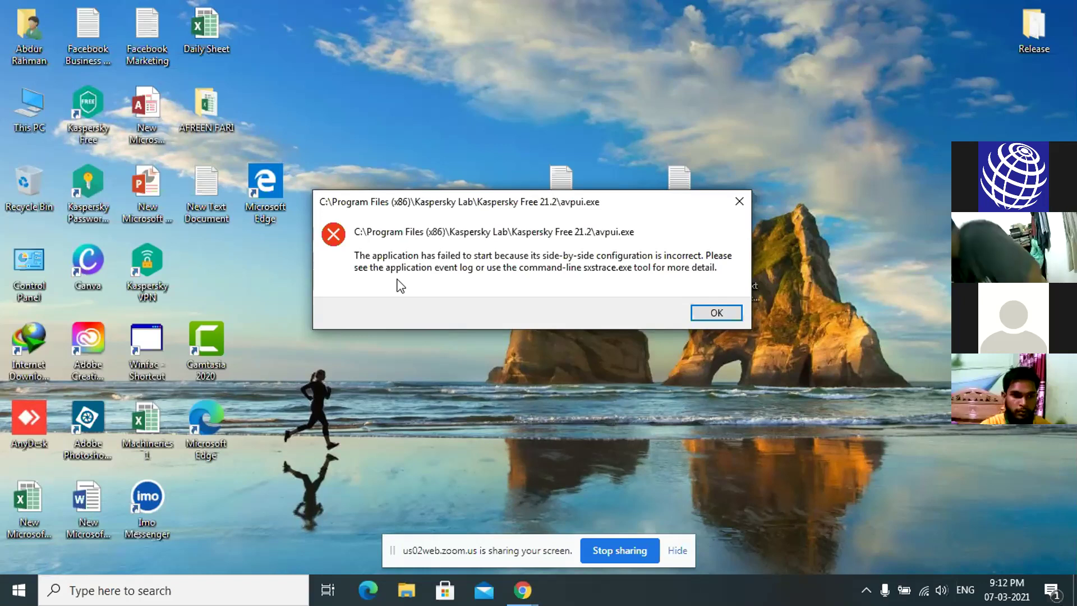
pyautogui.click(739, 202)
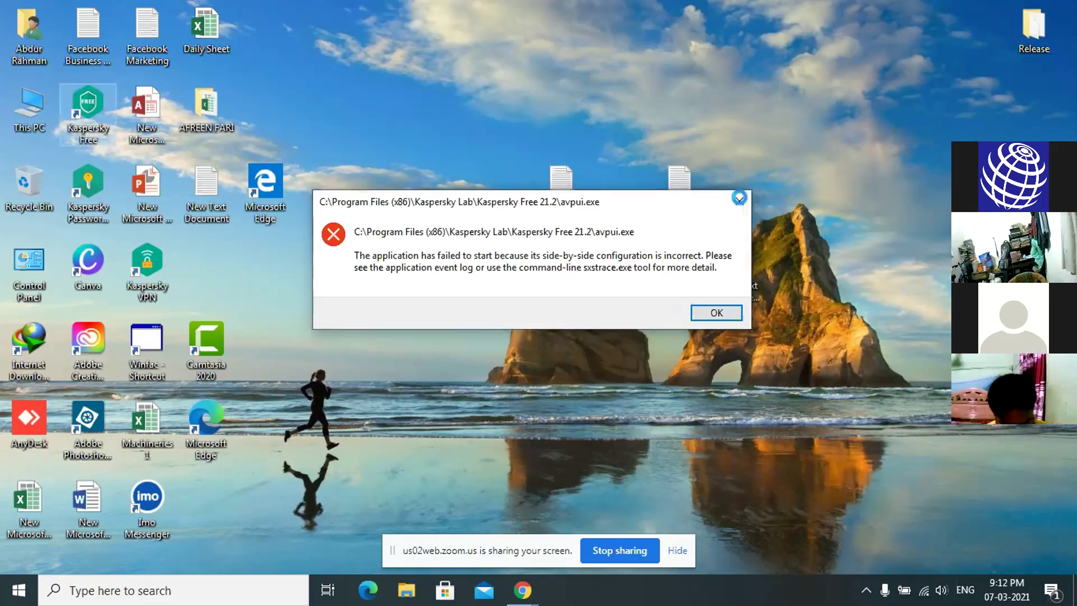
pyautogui.click(739, 202)
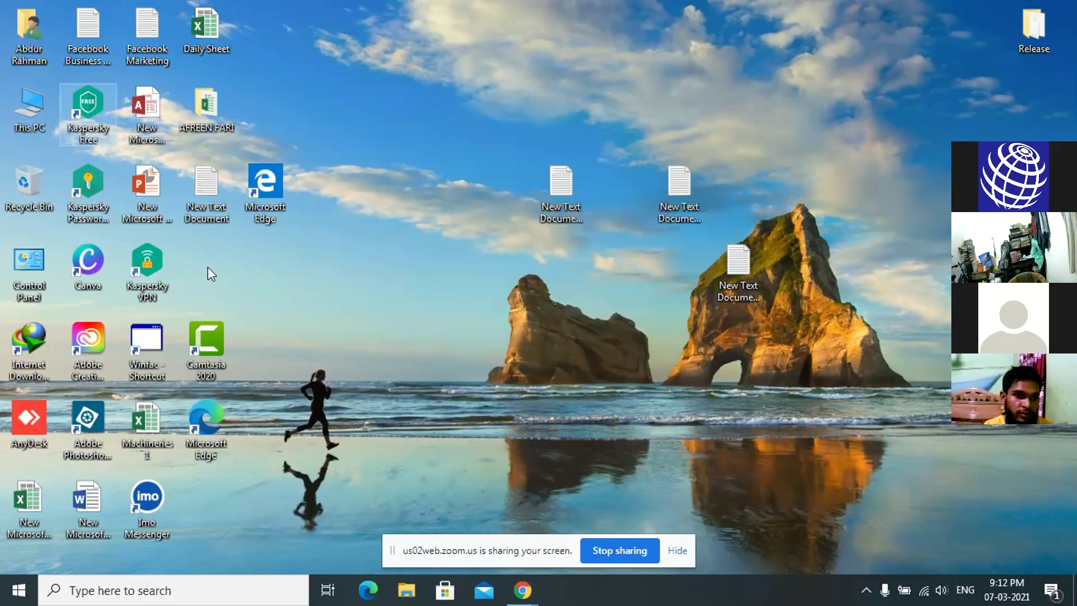
# Check the hidden system tray icons and the Zoom meeting window, returning to the desktop.
pyautogui.click(869, 594)
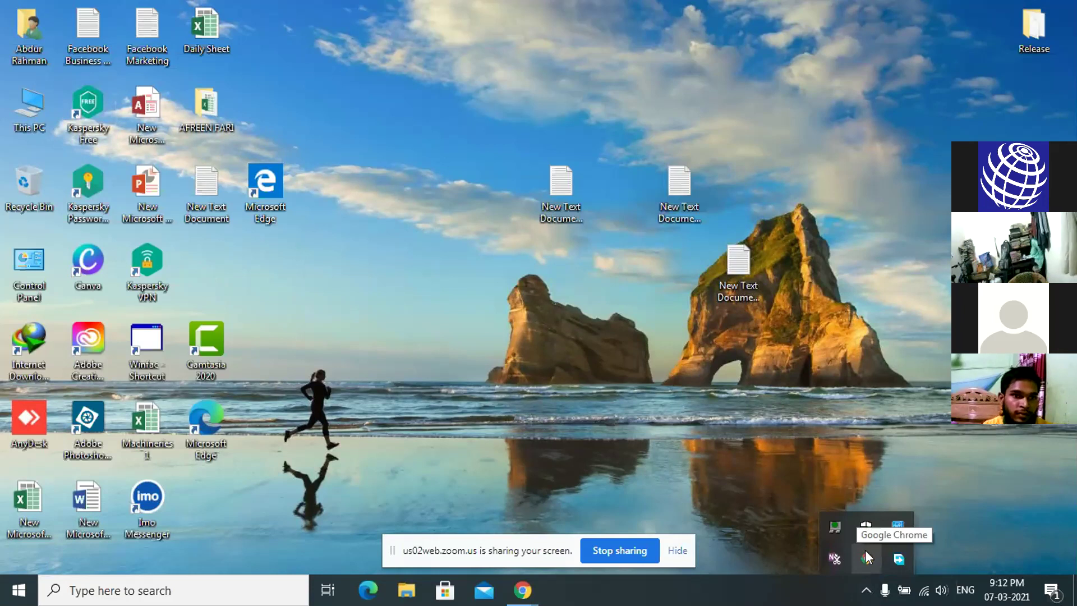
pyautogui.click(788, 553)
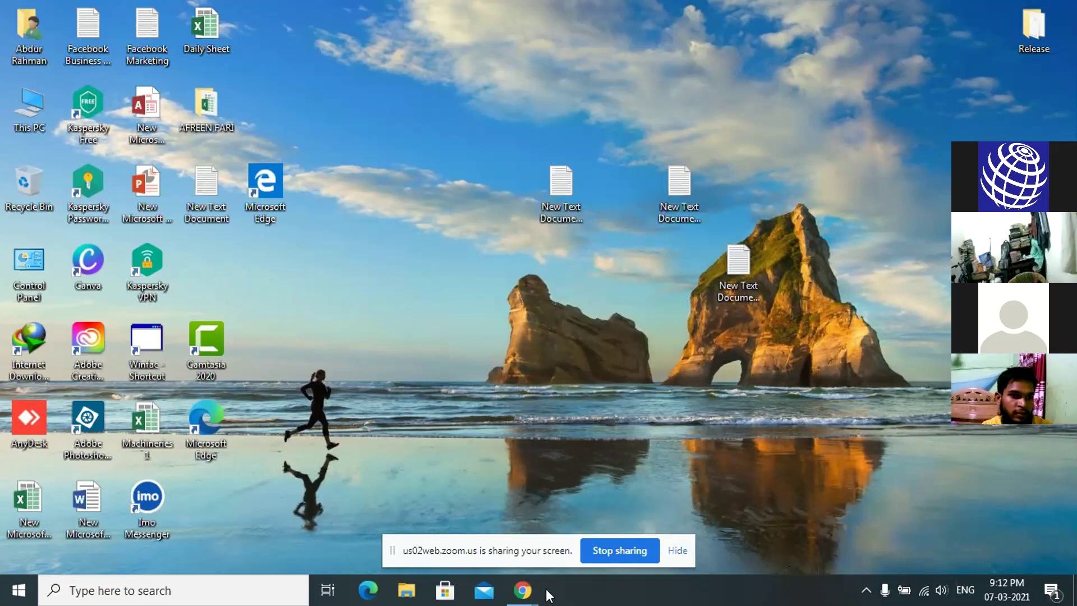
pyautogui.moveTo(525, 591)
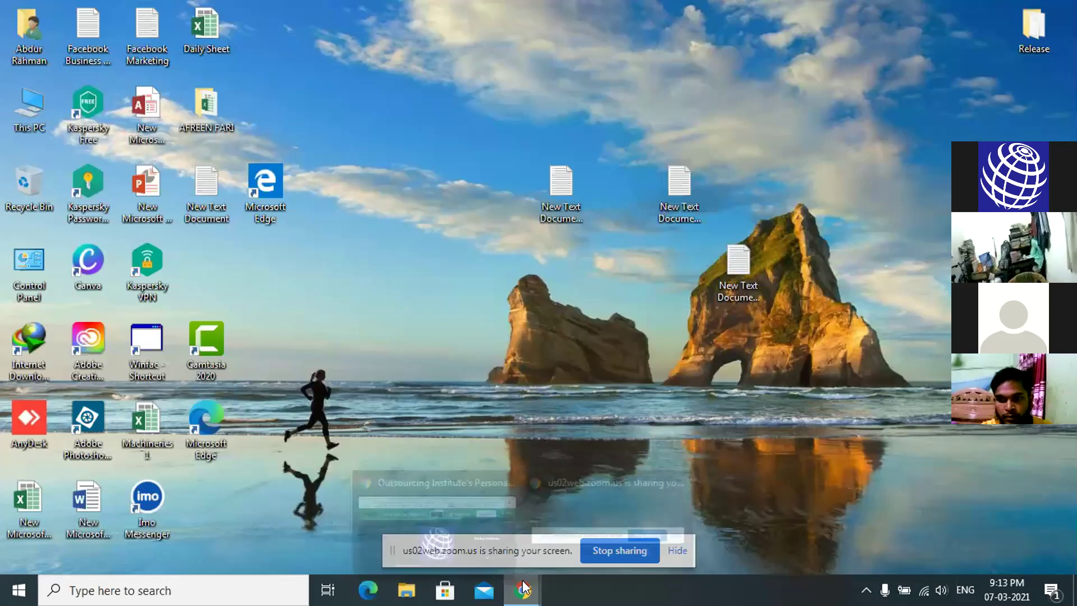
pyautogui.click(459, 500)
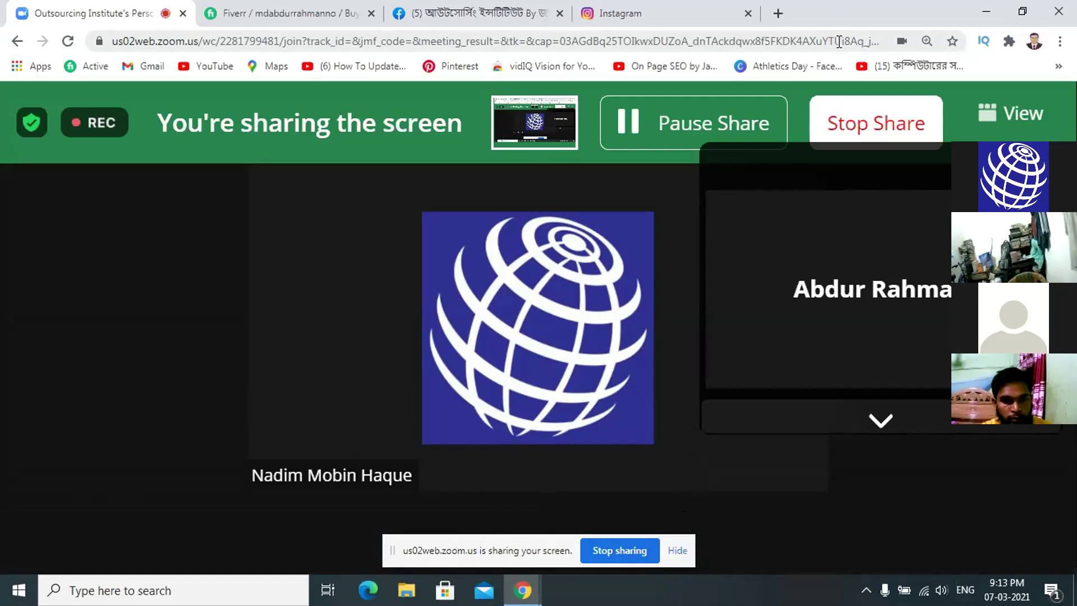
pyautogui.click(994, 14)
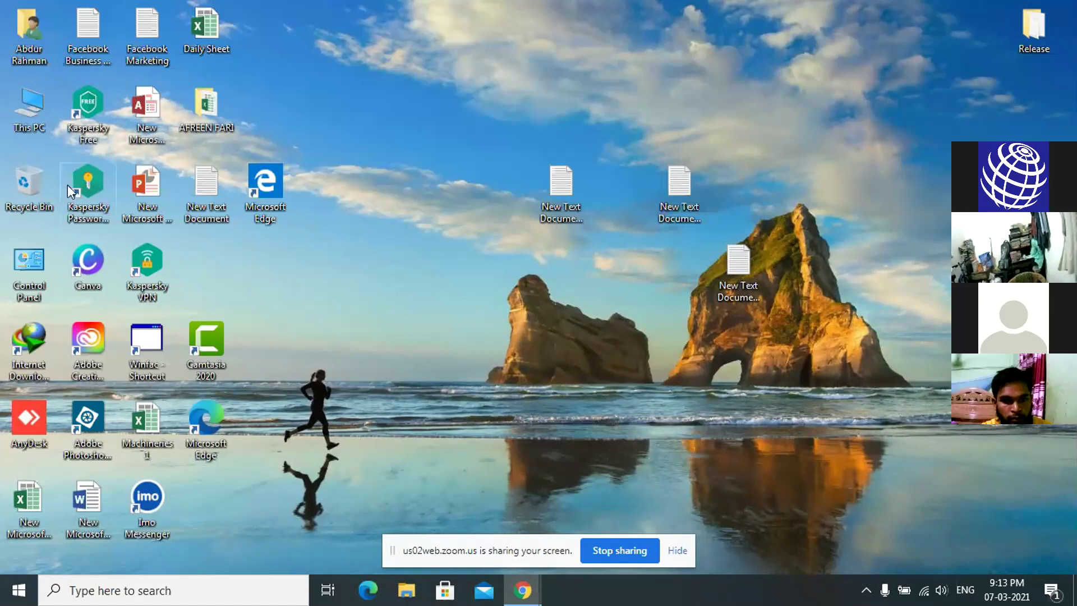
# Try to open This PC and its Properties from the desktop.
pyautogui.doubleClick(22, 122)
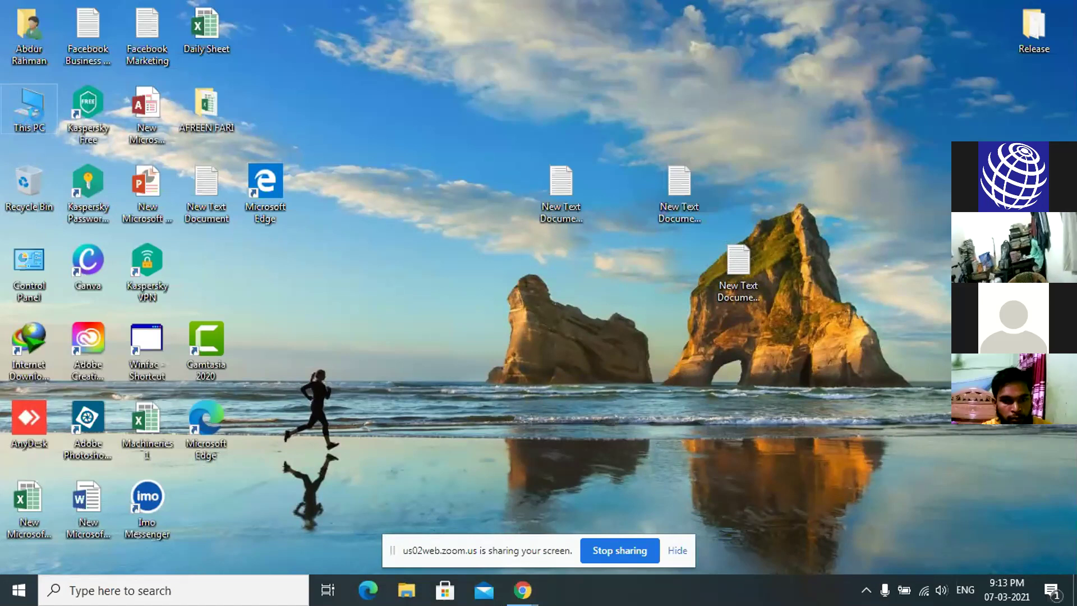
pyautogui.rightClick(23, 118)
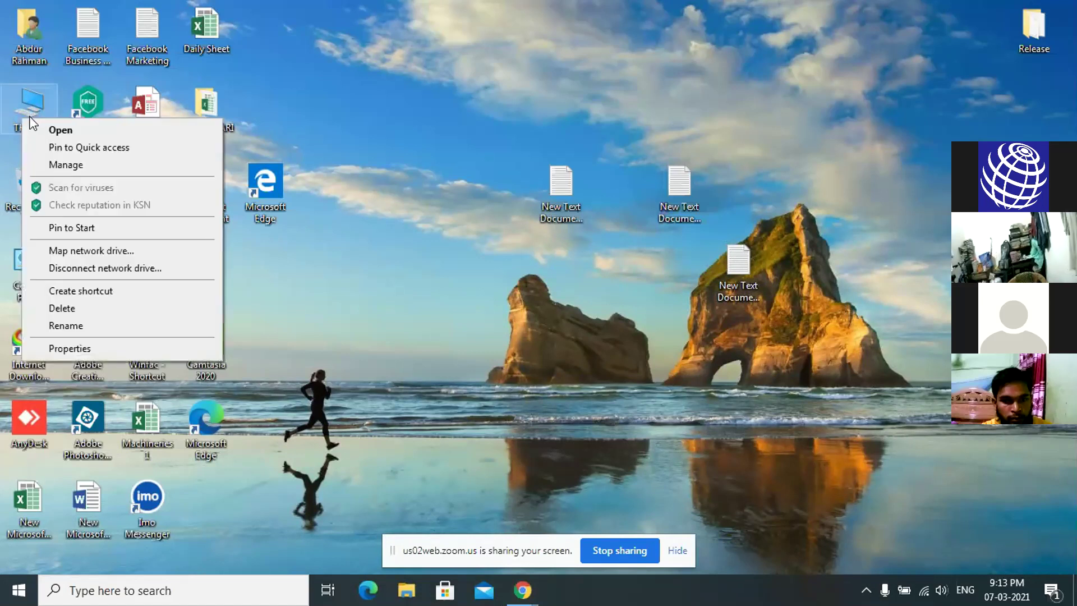
pyautogui.click(59, 347)
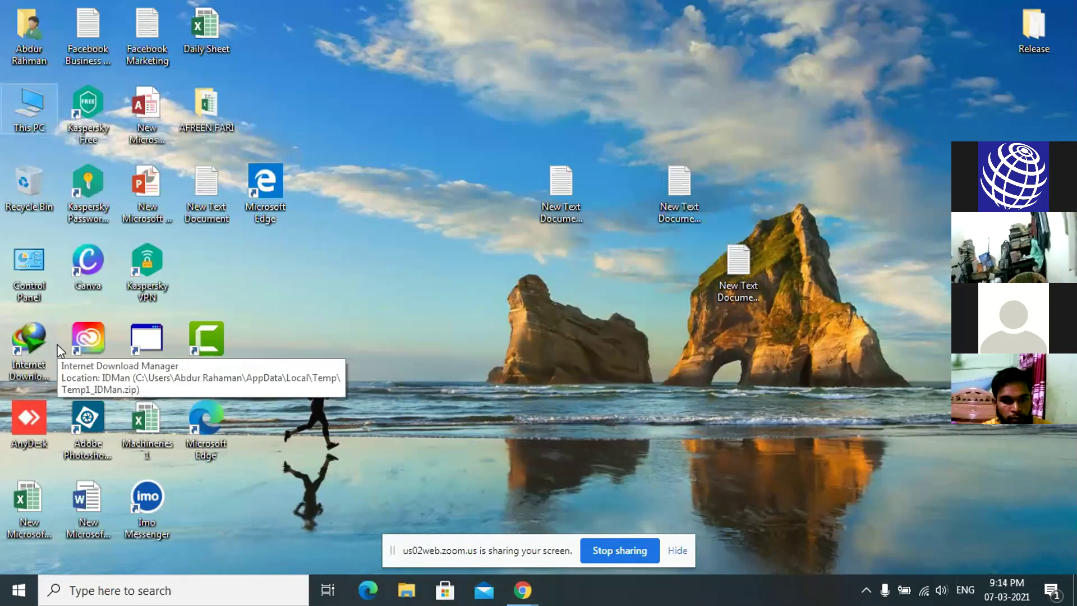
pyautogui.rightClick(28, 112)
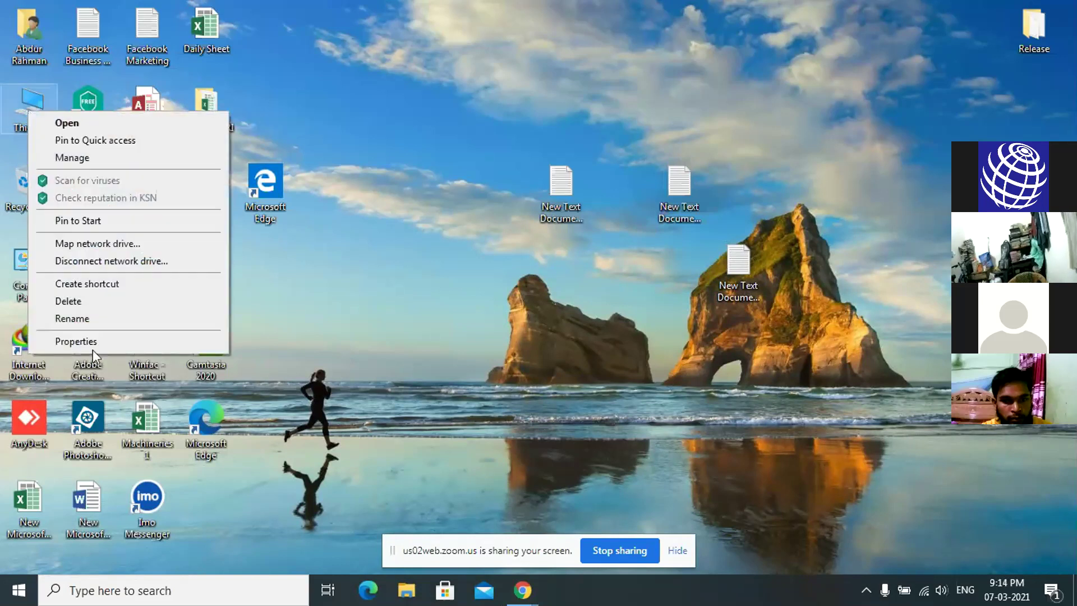
pyautogui.click(86, 342)
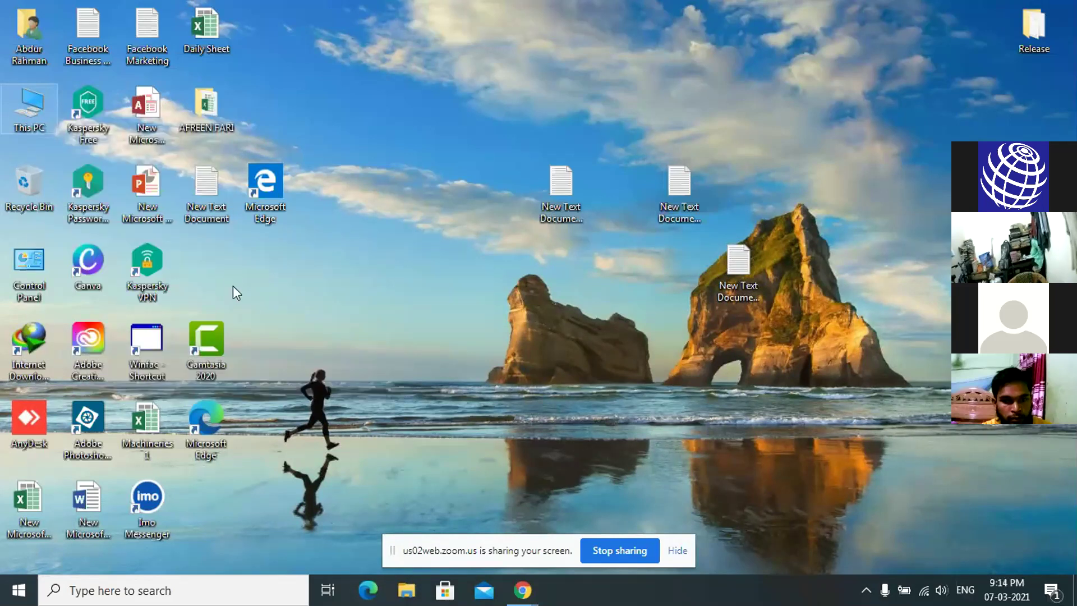
pyautogui.rightClick(25, 115)
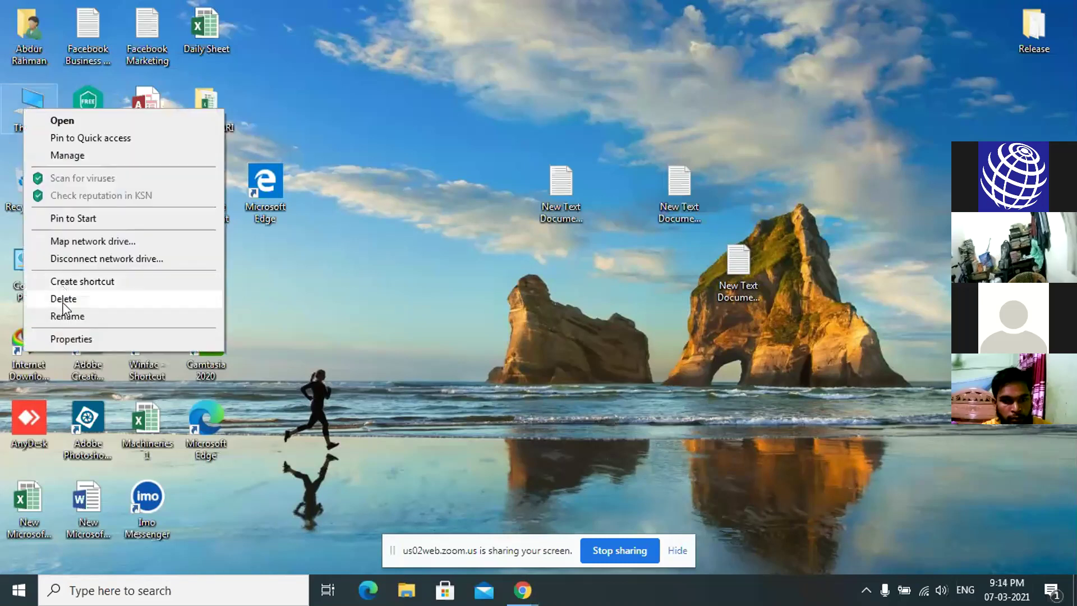
pyautogui.click(59, 336)
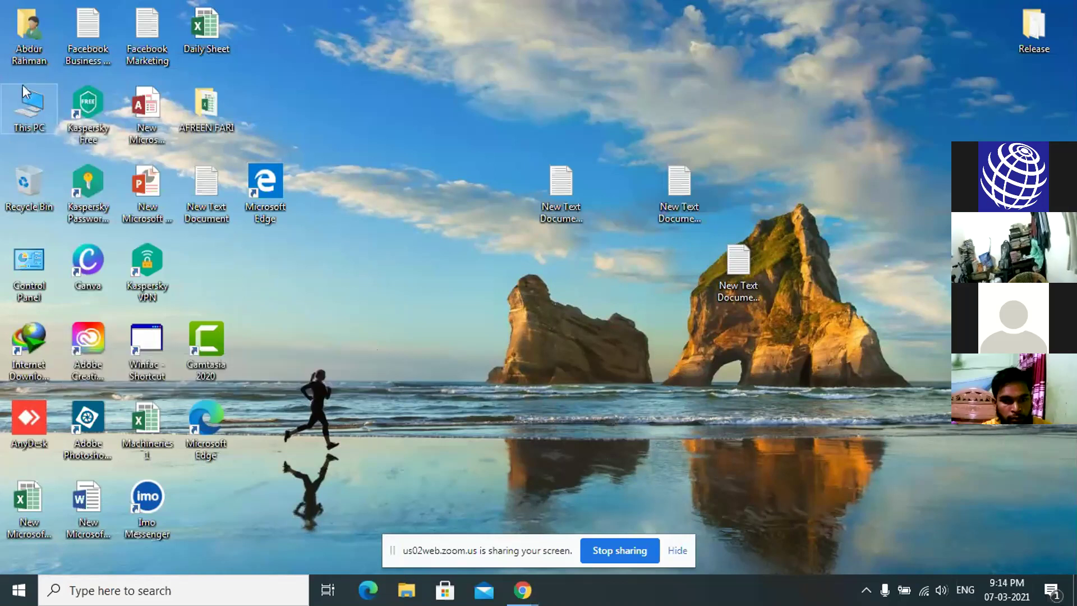
pyautogui.rightClick(26, 110)
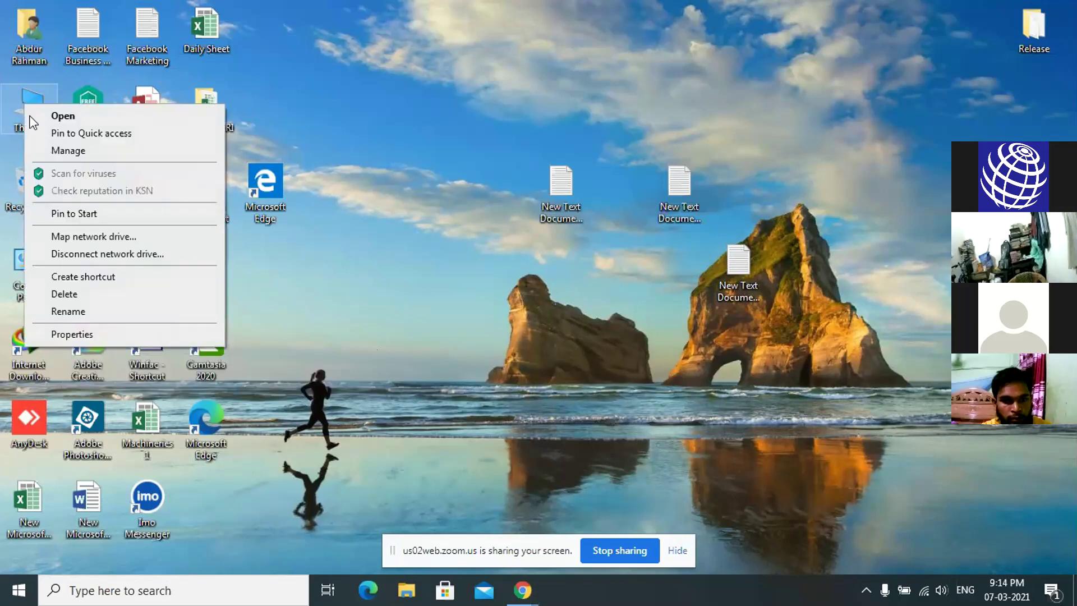
pyautogui.click(69, 334)
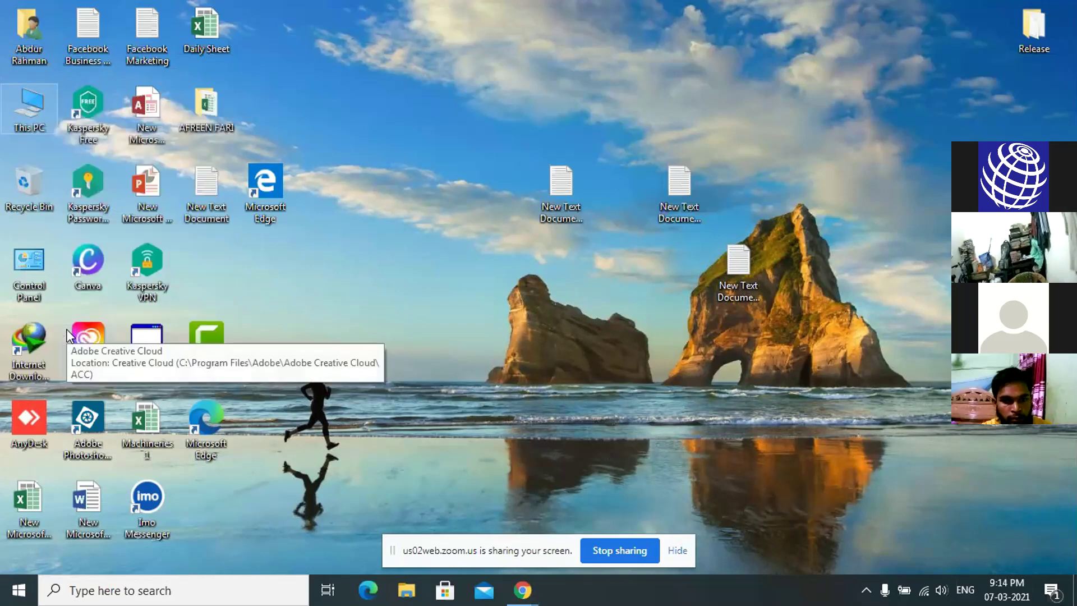
# Open the Windows Security page under Update & Security in Windows Settings.
pyautogui.click(19, 592)
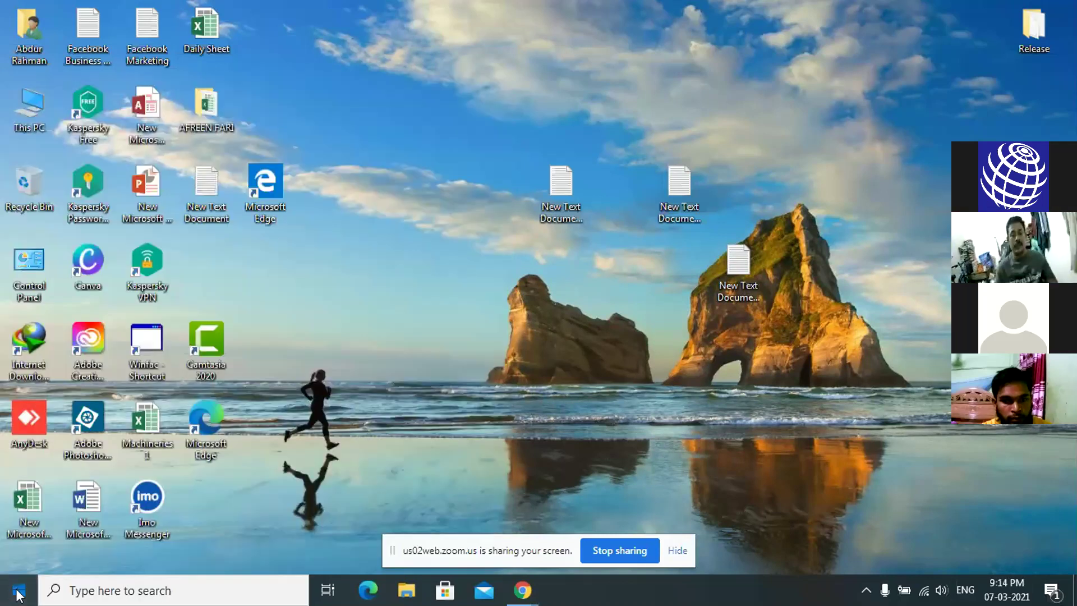
pyautogui.click(20, 595)
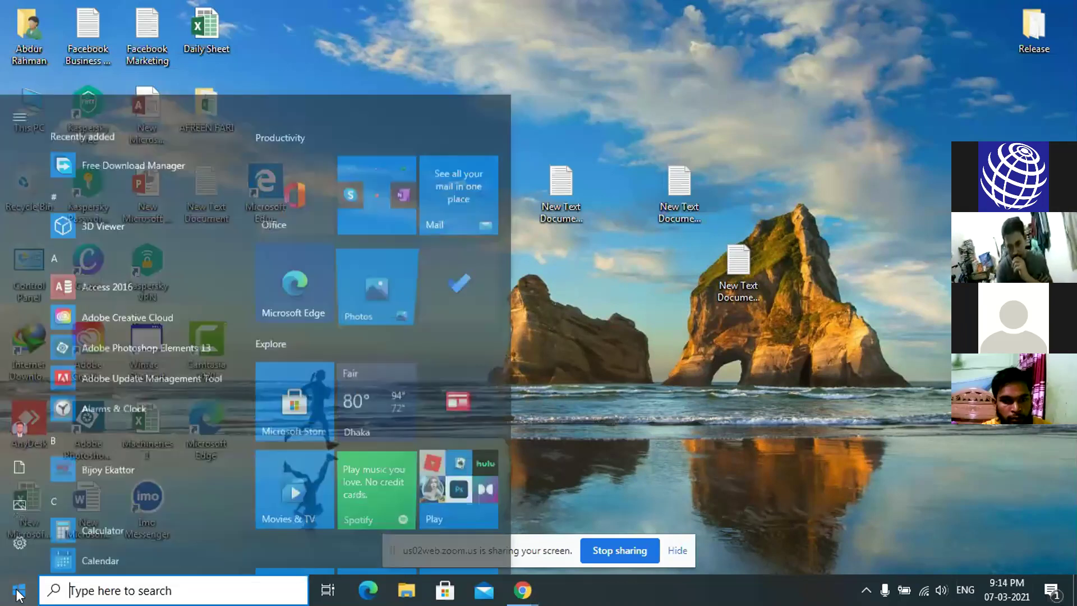
pyautogui.moveTo(20, 517)
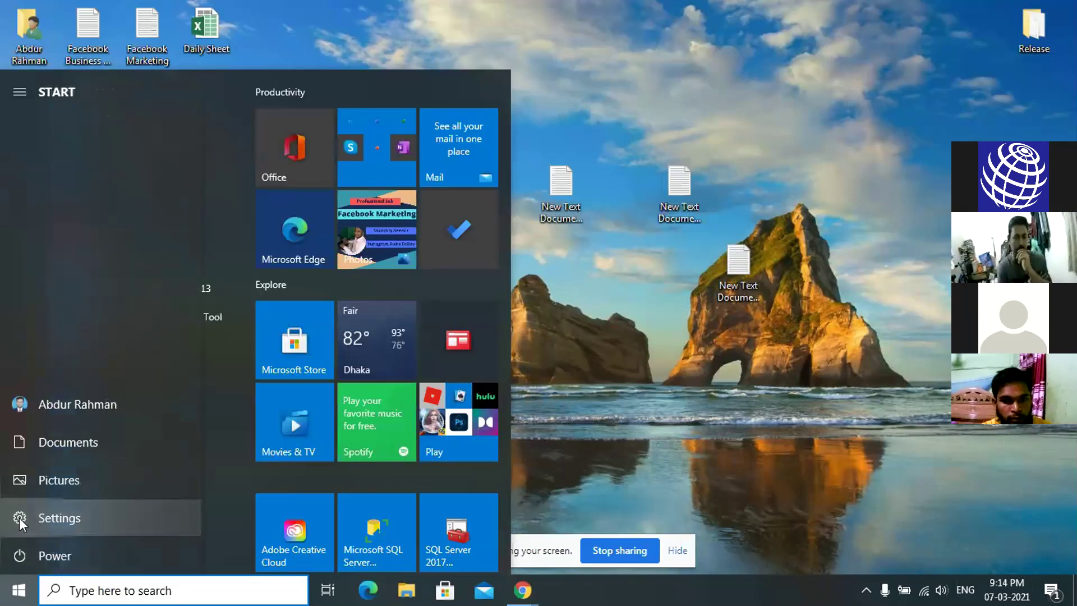
pyautogui.click(19, 517)
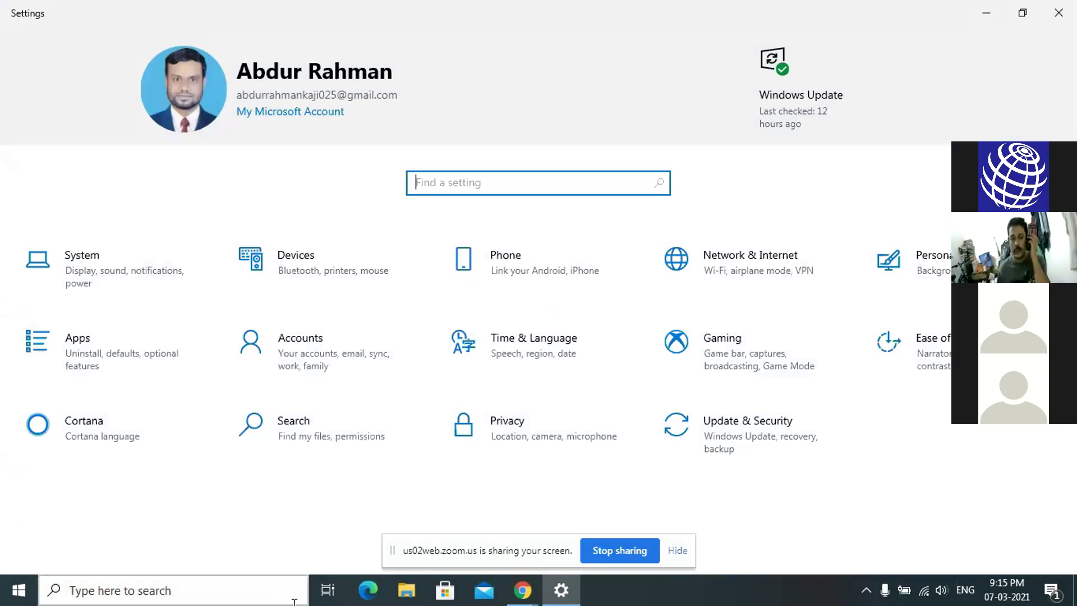
pyautogui.click(735, 428)
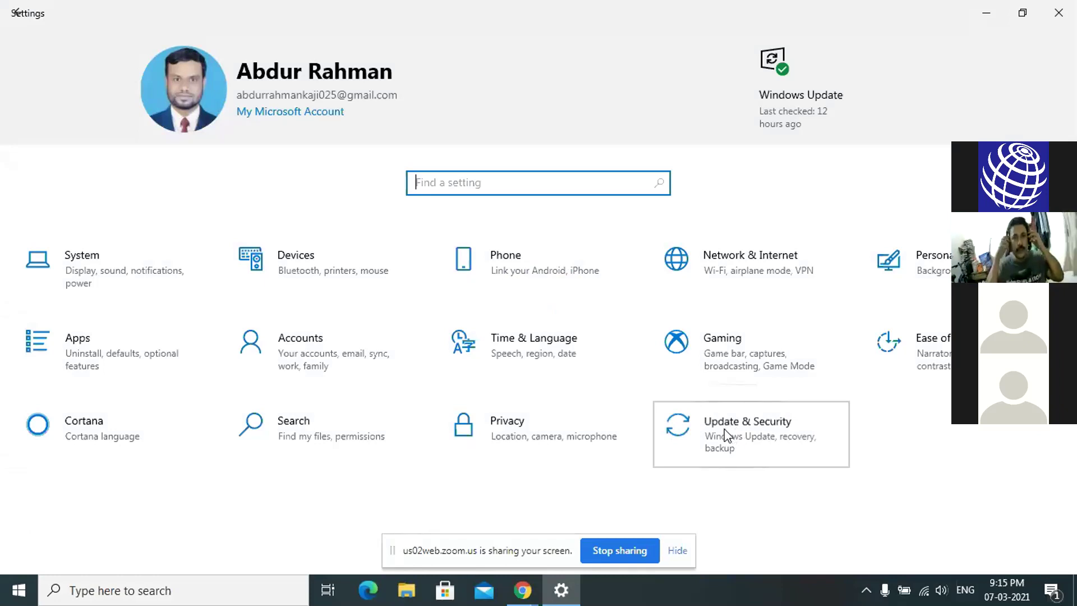
pyautogui.click(726, 436)
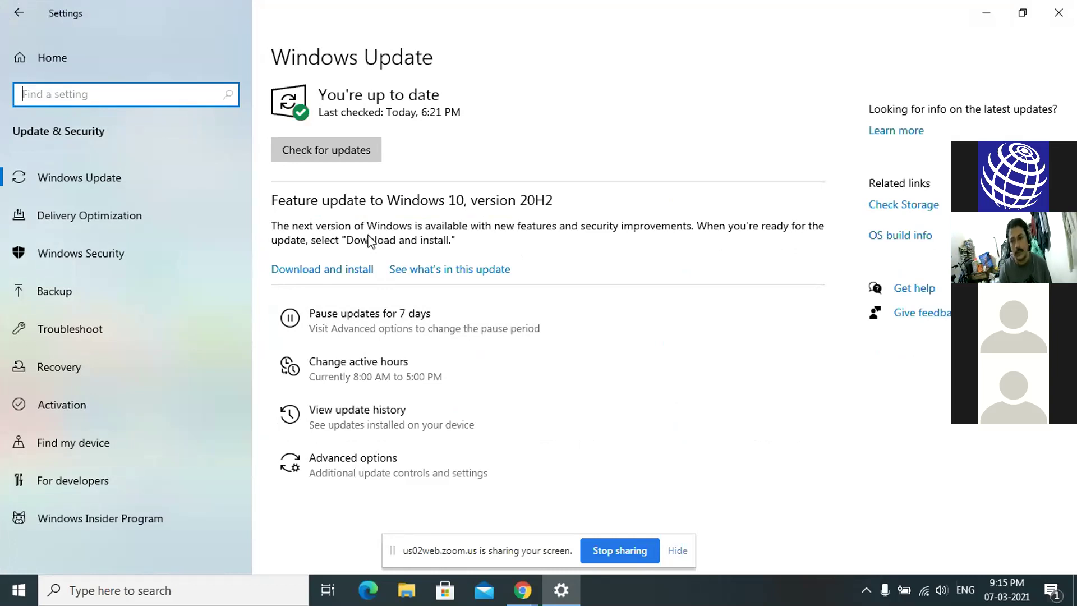
pyautogui.click(76, 252)
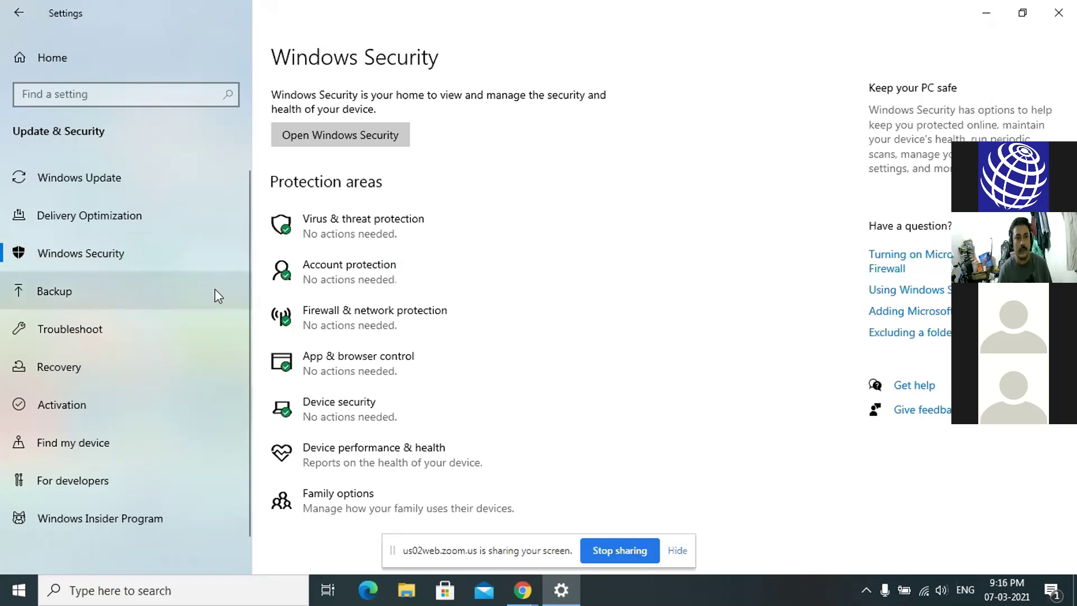
# Open Windows Security and go to the management settings for Virus & threat protection.
pyautogui.click(304, 138)
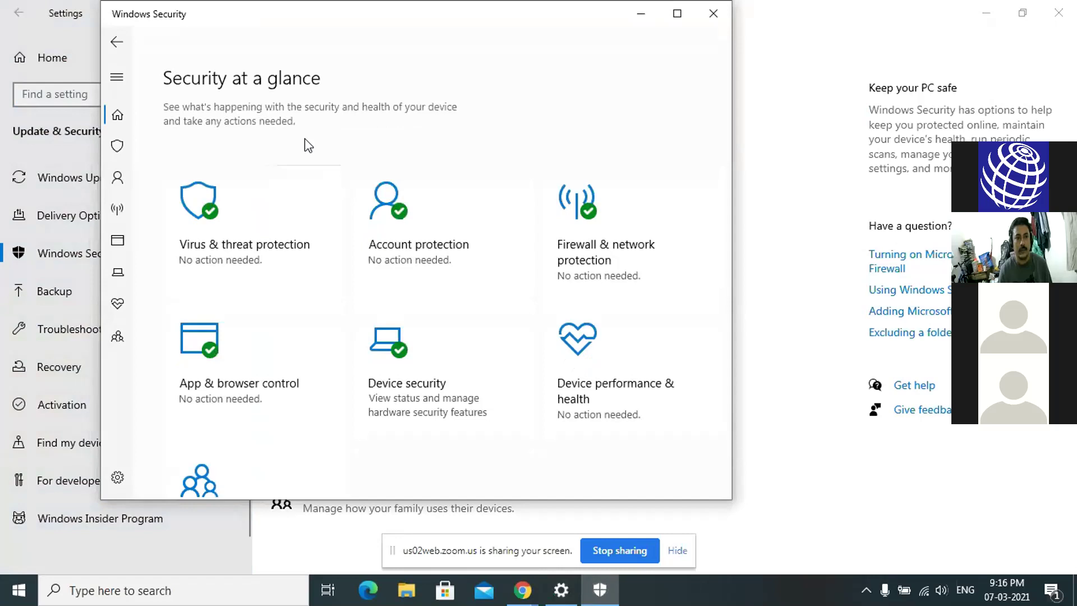
pyautogui.click(206, 229)
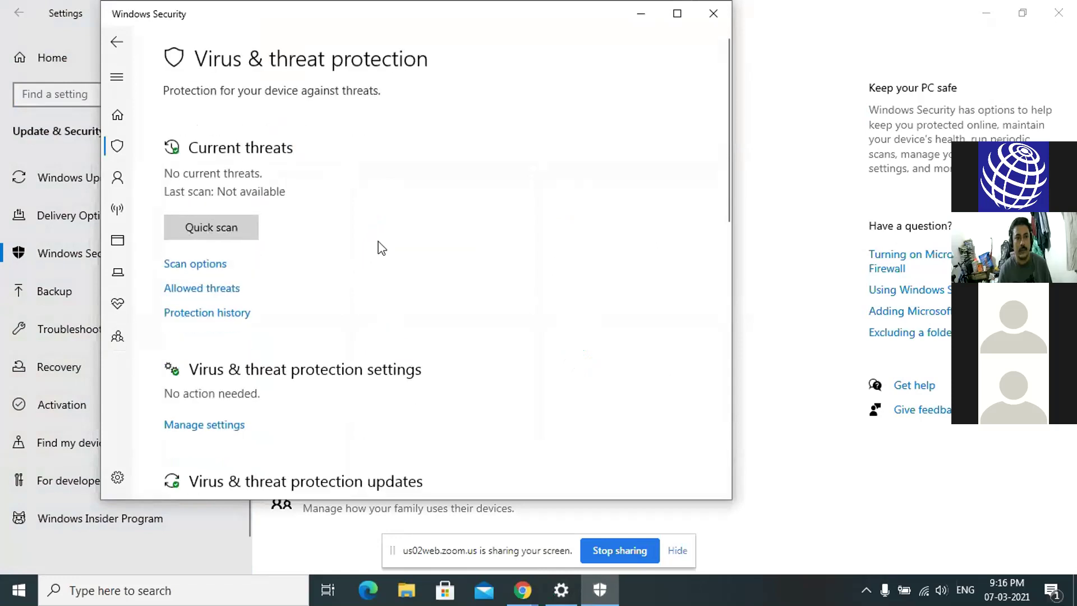
pyautogui.scroll(-1, 378, 242)
pyautogui.scroll(-10, 380, 247)
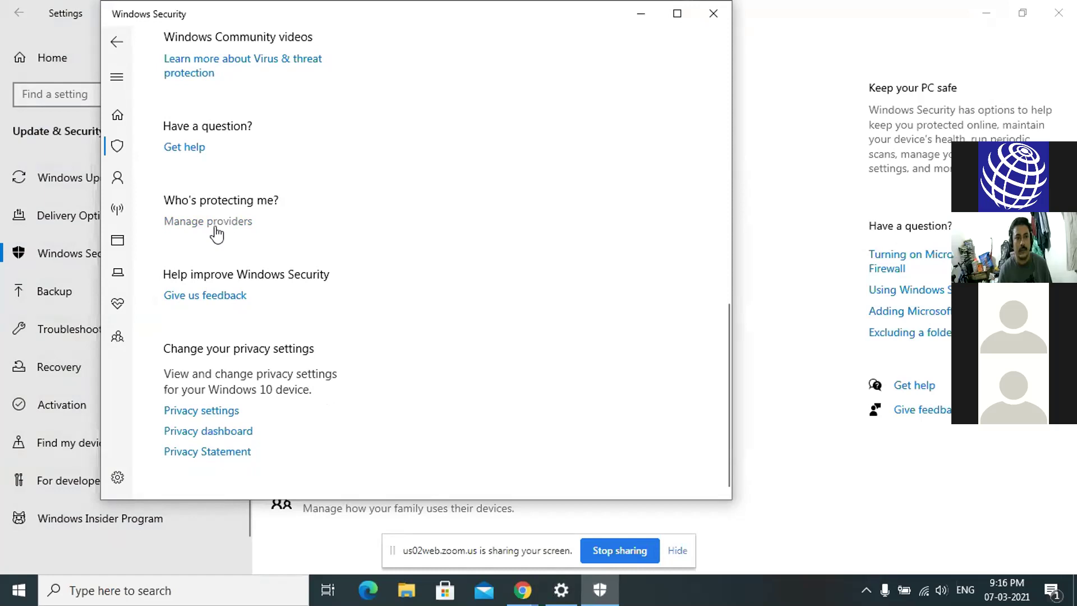
pyautogui.scroll(3, 215, 227)
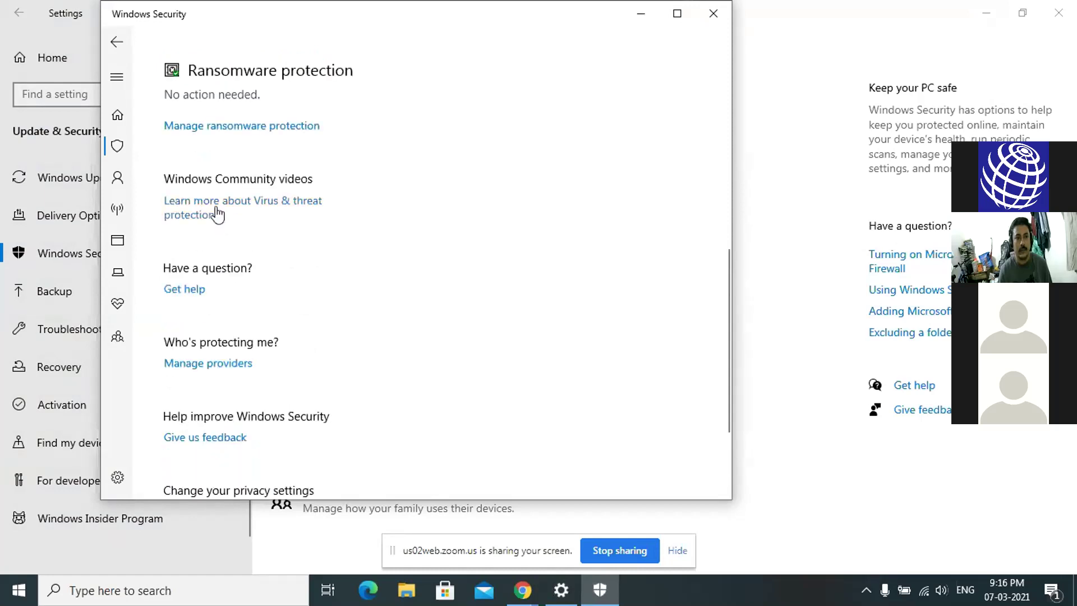
pyautogui.scroll(5, 219, 174)
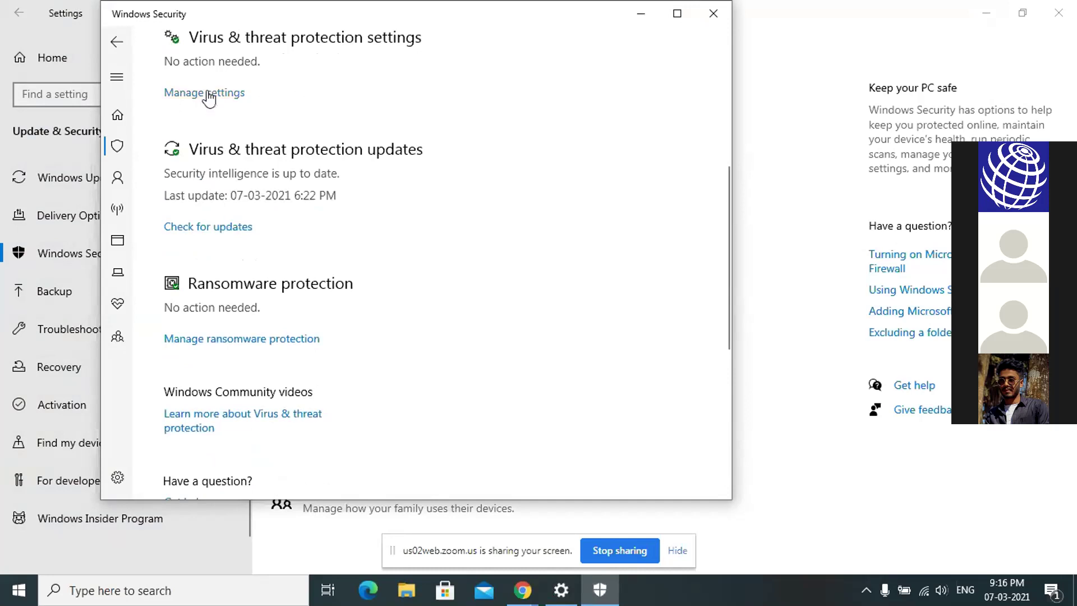
pyautogui.scroll(5, 207, 93)
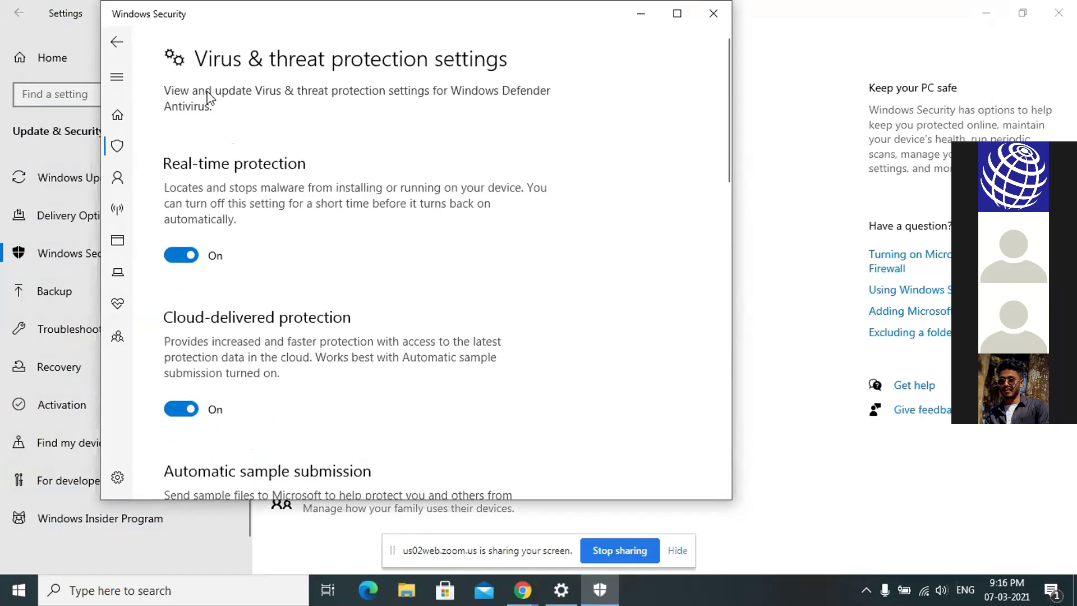
# Turn off Real-time protection, and close Windows Security and Settings.
pyautogui.click(190, 257)
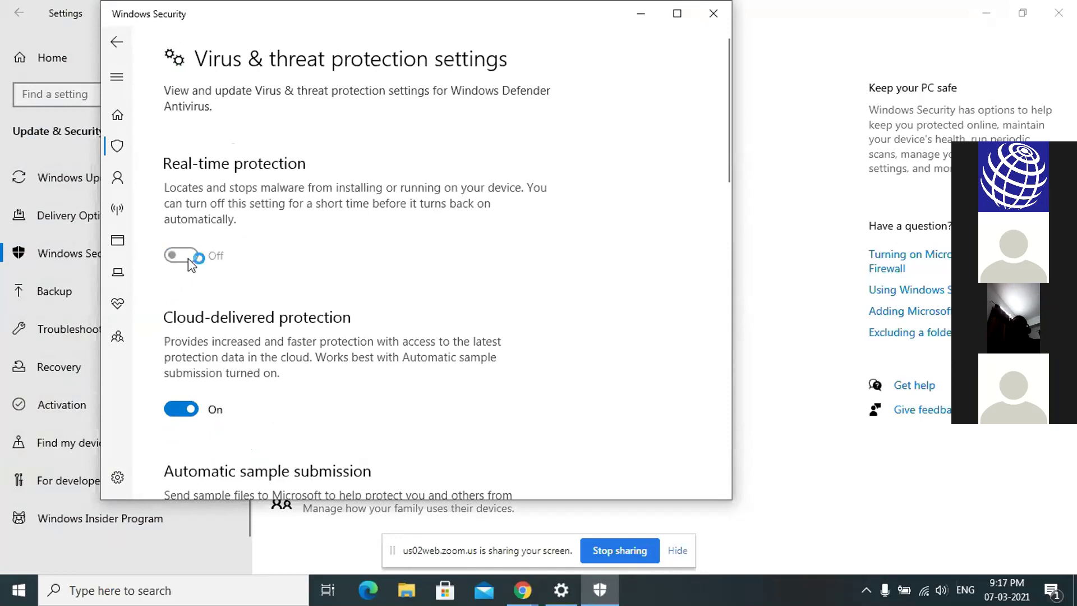
pyautogui.click(447, 399)
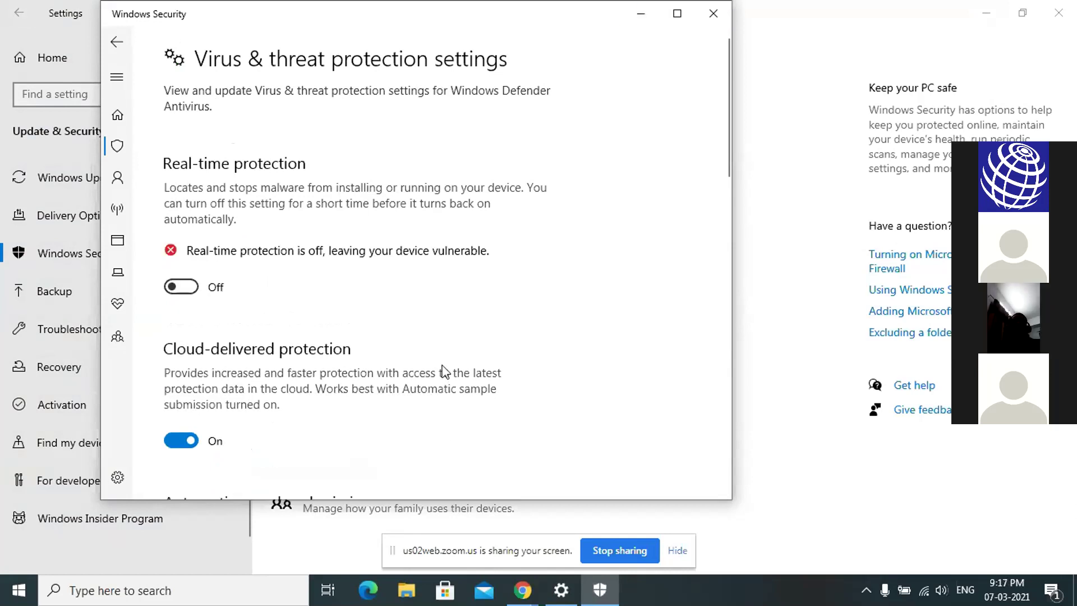
pyautogui.click(713, 14)
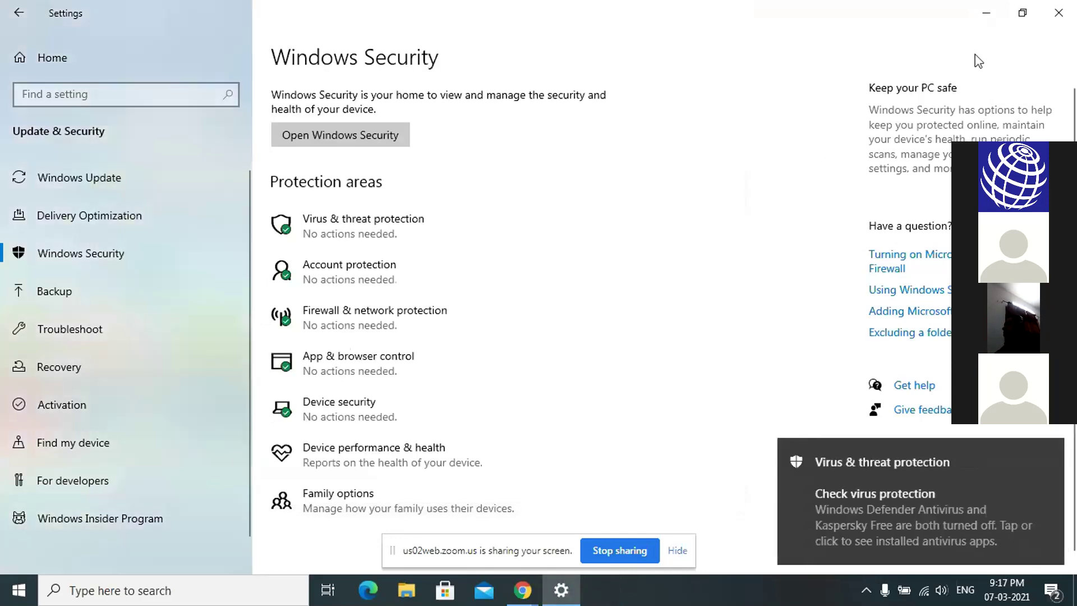
pyautogui.click(1059, 14)
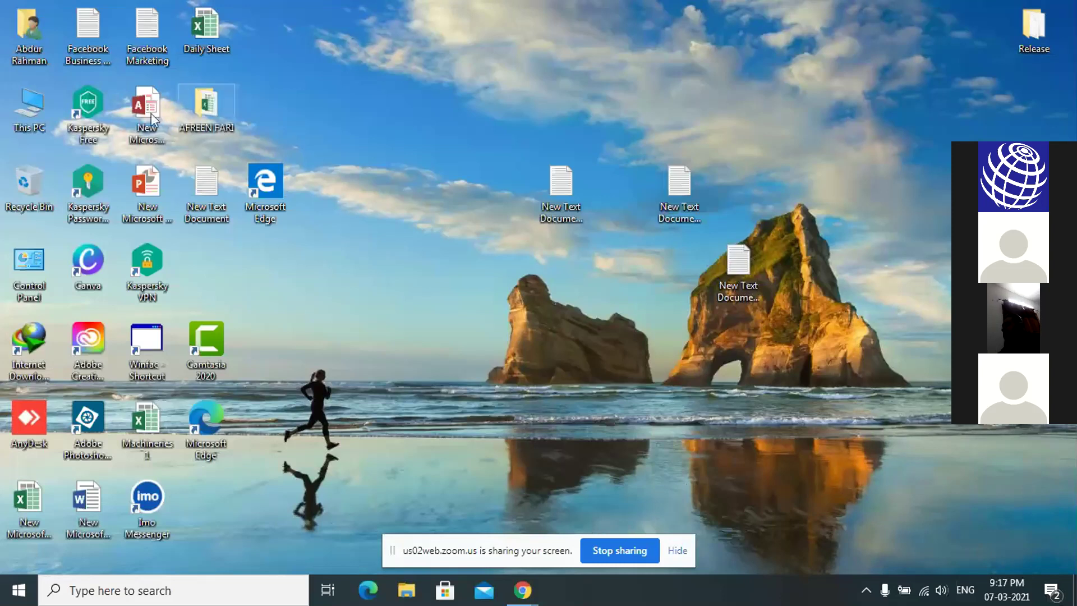
# Try to launch Kaspersky Free from the desktop, both normally and as administrator, dismissing each error dialog.
pyautogui.doubleClick(91, 122)
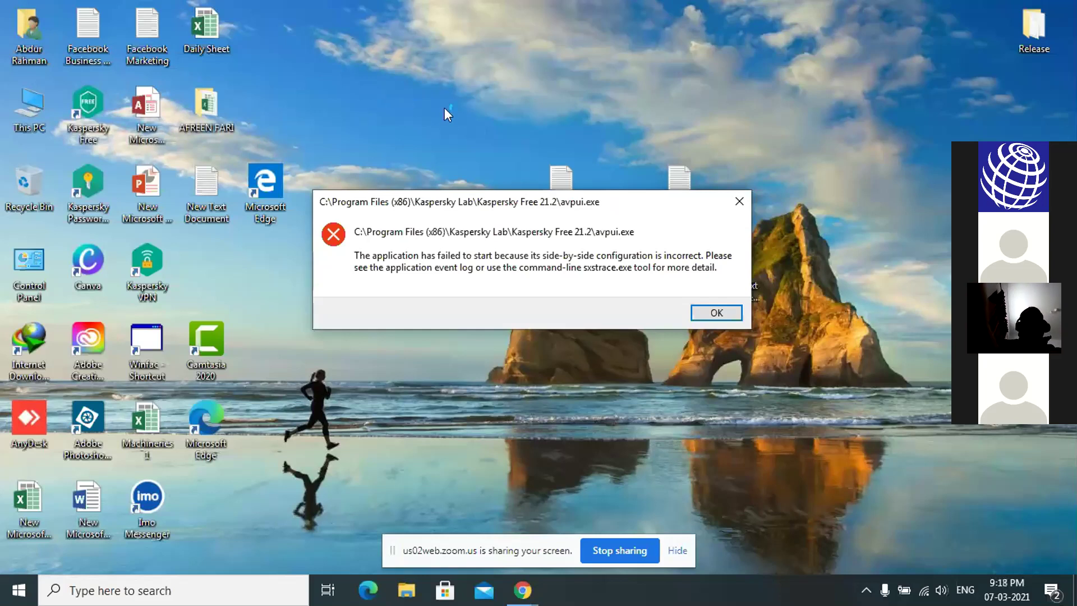
pyautogui.click(739, 204)
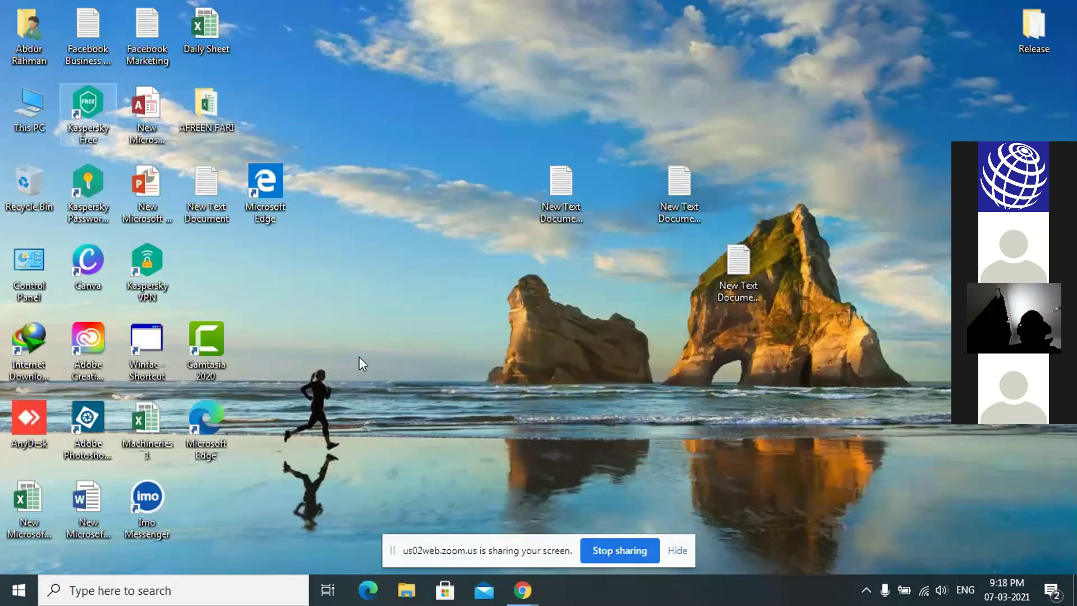
pyautogui.doubleClick(88, 109)
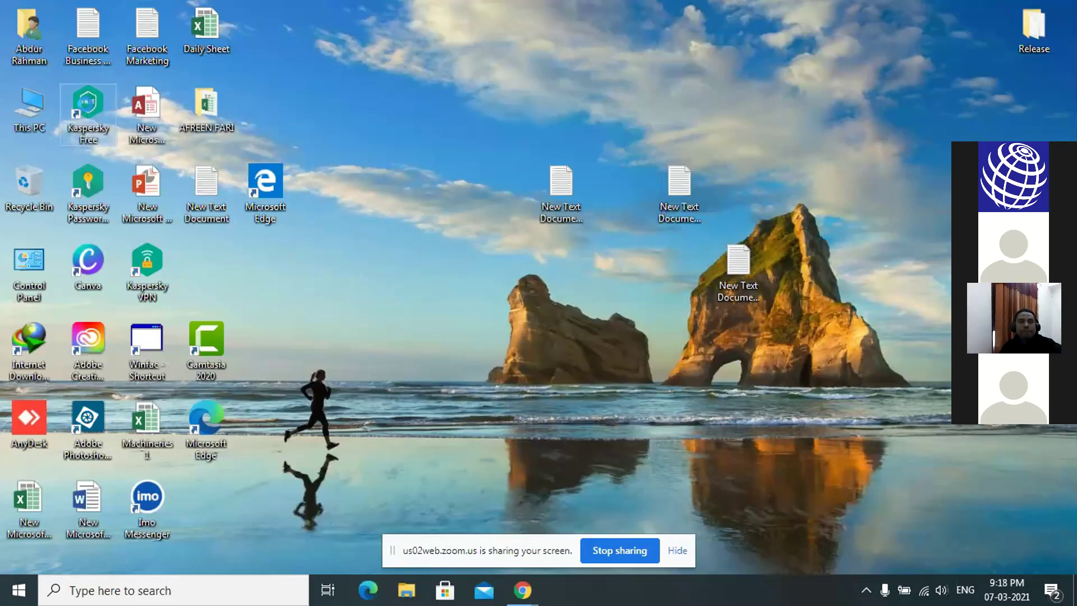
pyautogui.rightClick(87, 110)
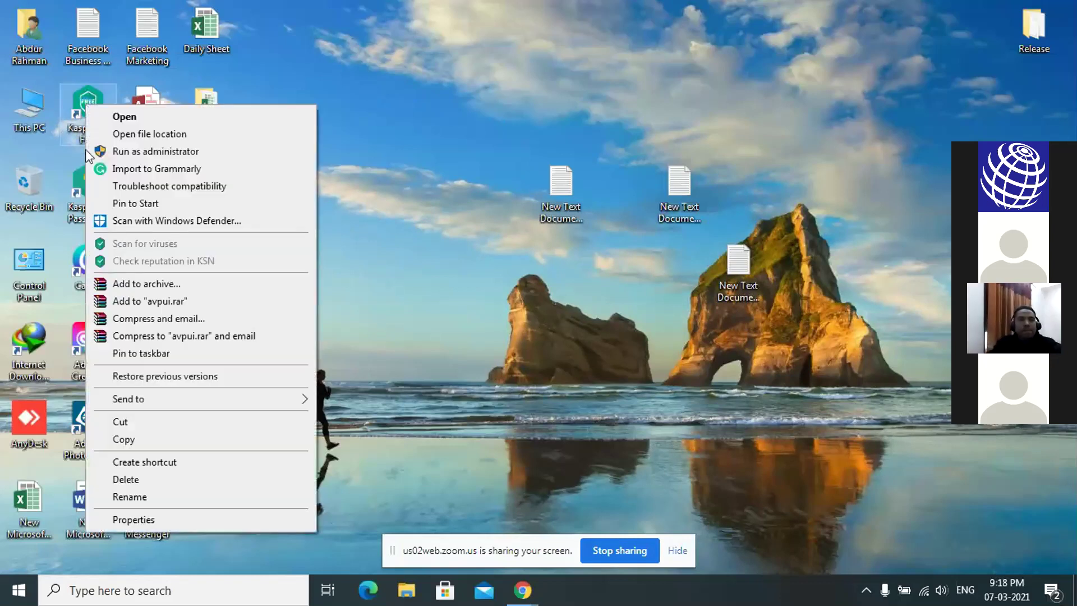
pyautogui.click(143, 157)
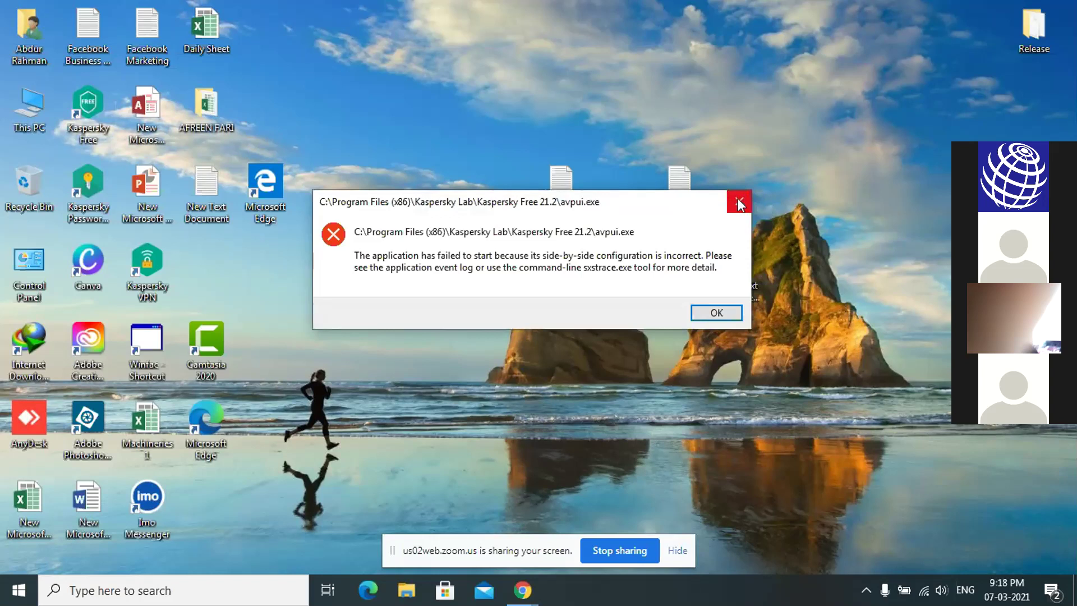
pyautogui.click(738, 199)
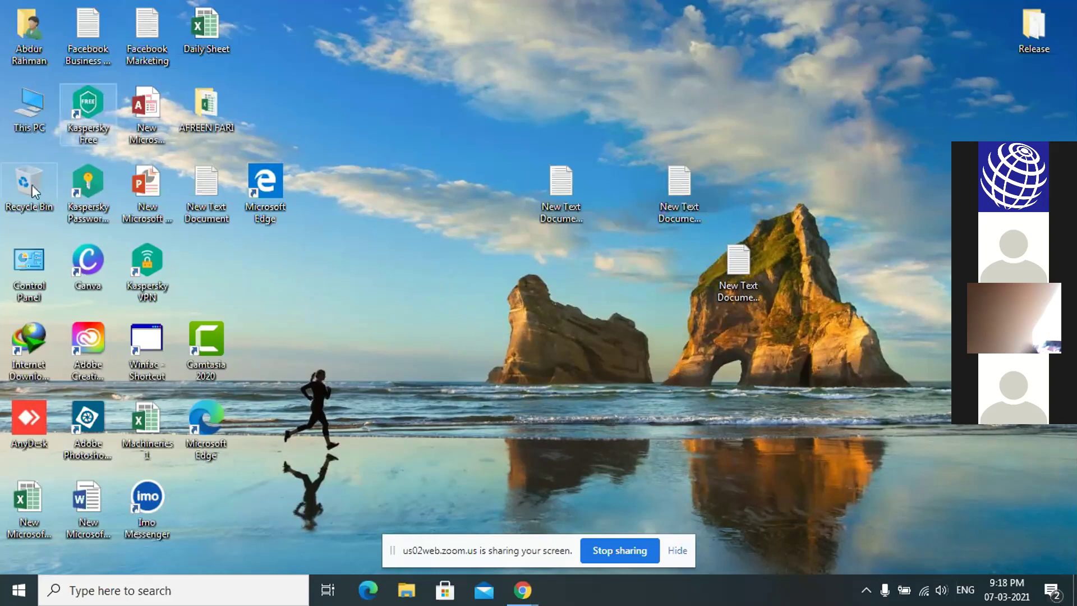
# Try to open the Properties of This PC from the desktop.
pyautogui.rightClick(25, 102)
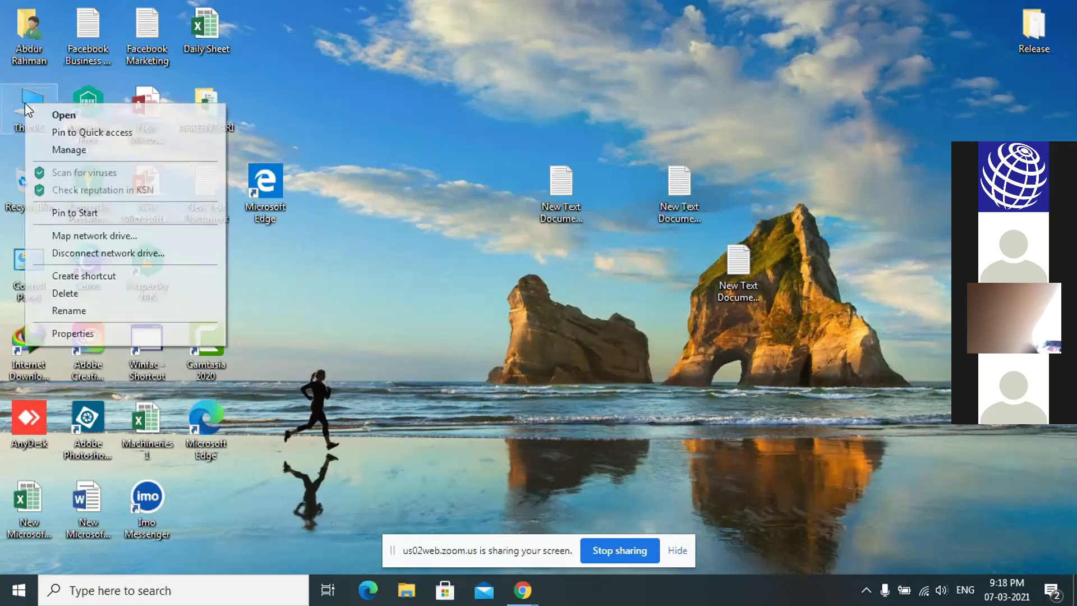
pyautogui.click(58, 333)
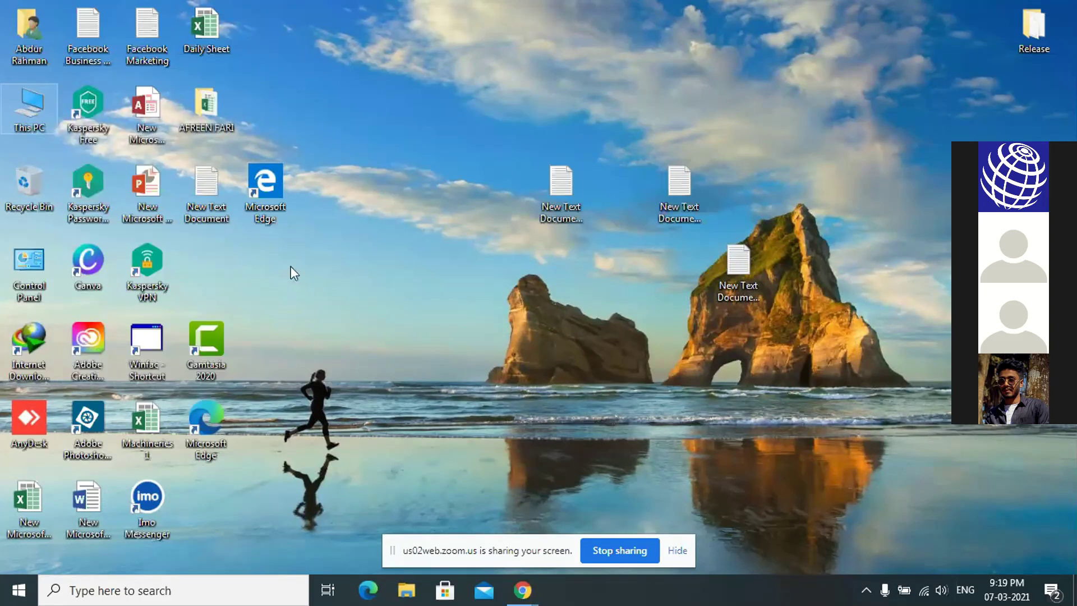
pyautogui.rightClick(43, 107)
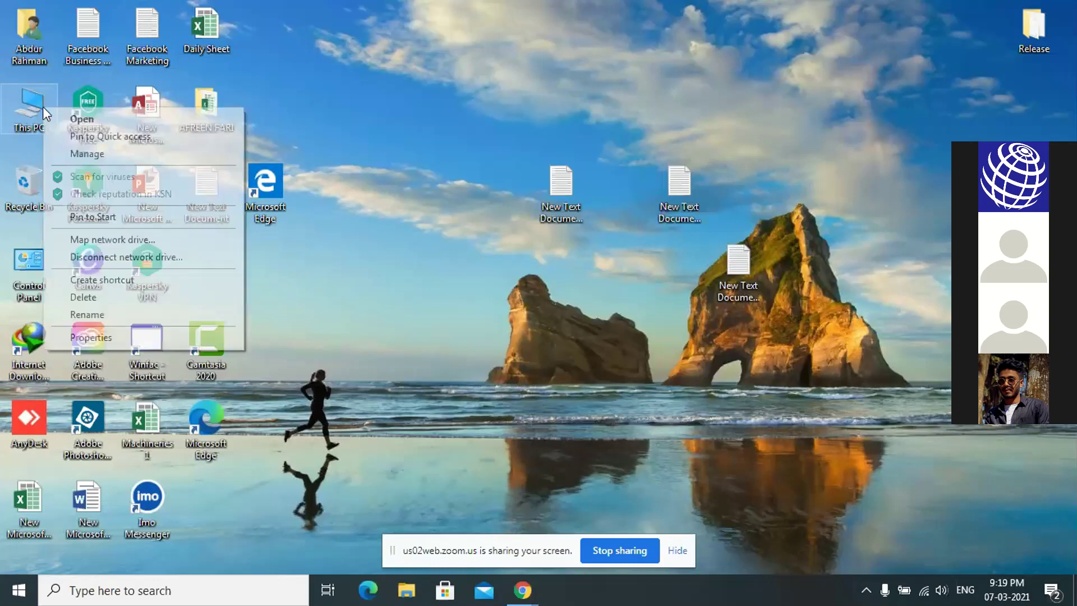
pyautogui.click(143, 340)
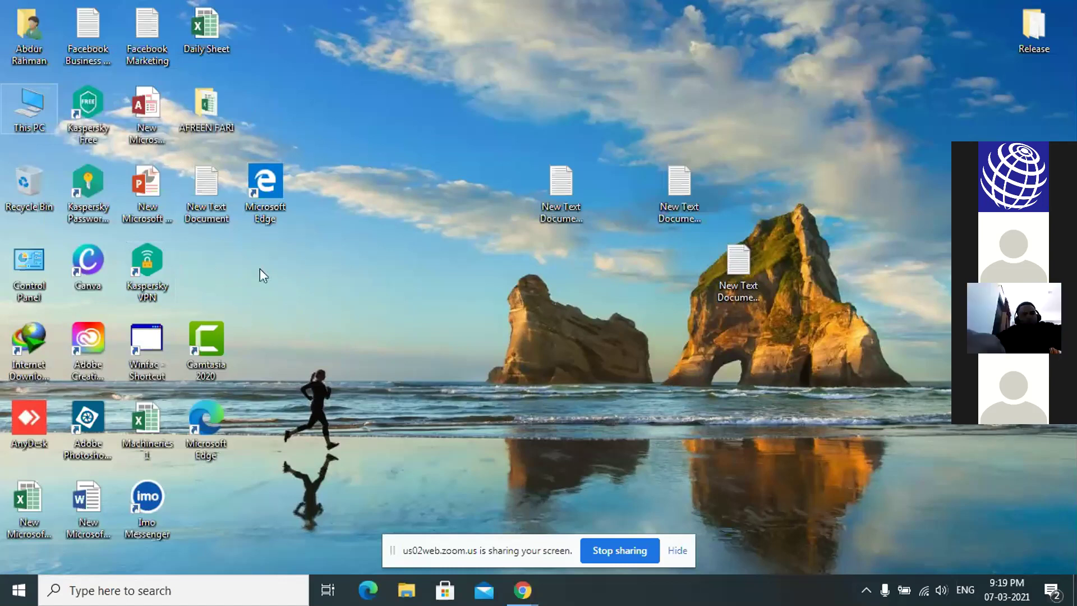
# Open This PC and browse on Local Disk (C:) to Program Files > Microsoft Office > Office16.
pyautogui.doubleClick(31, 116)
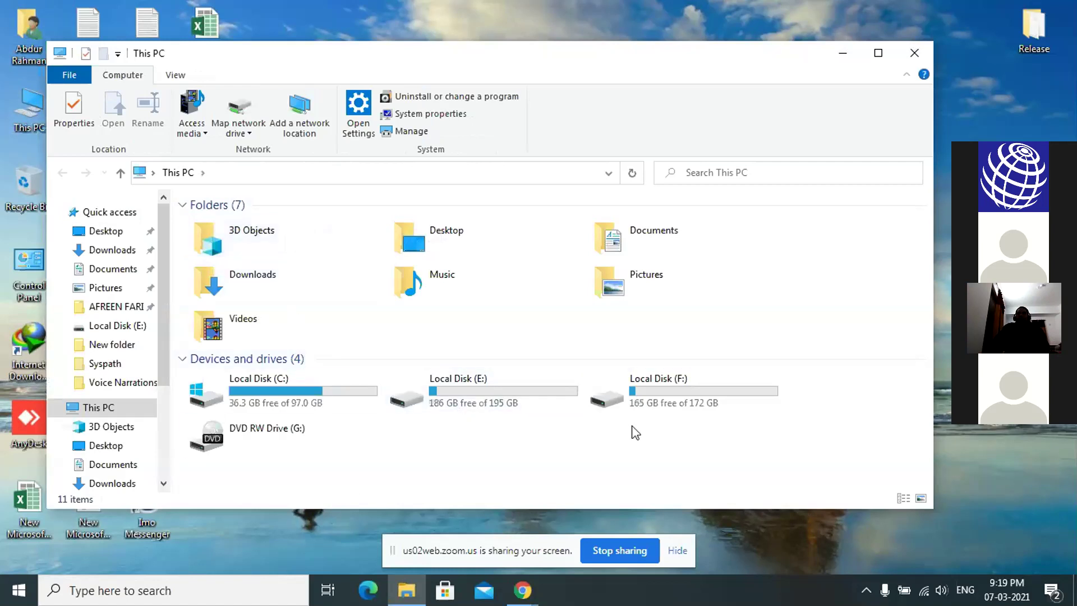
pyautogui.click(281, 389)
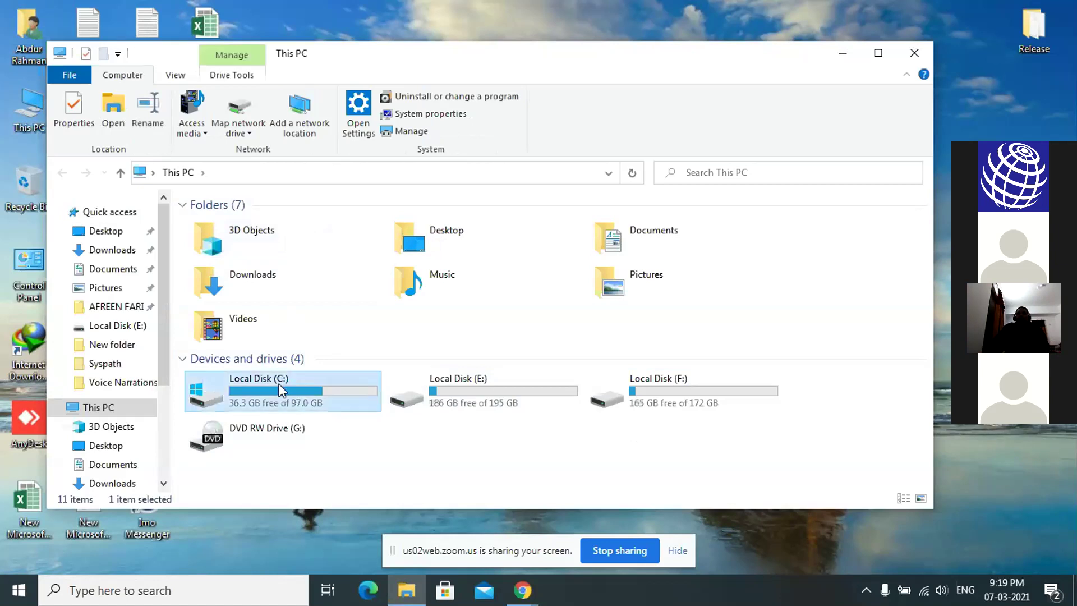
pyautogui.doubleClick(281, 388)
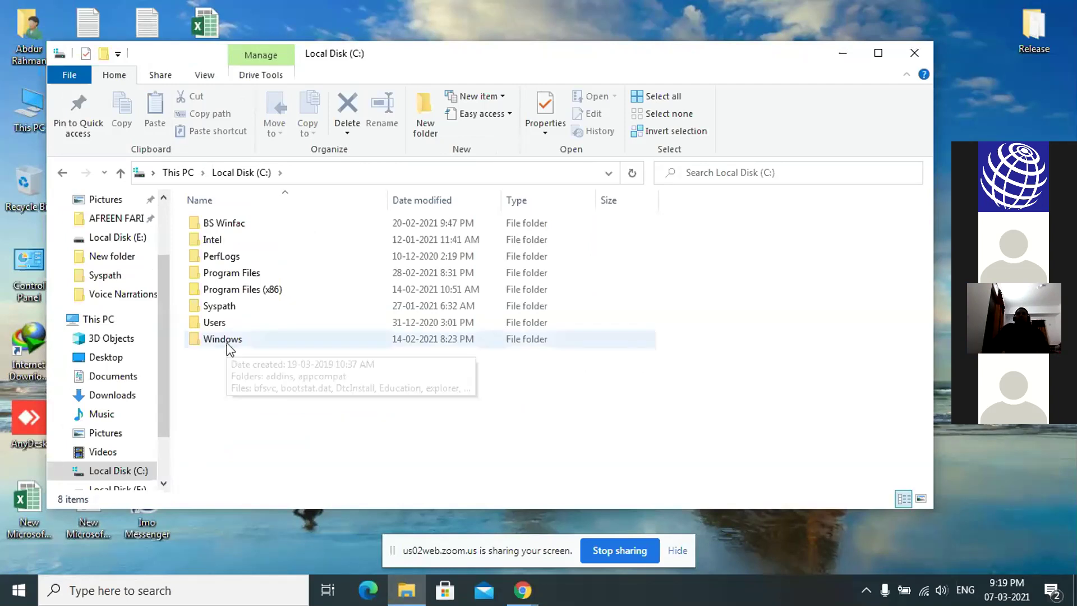
pyautogui.doubleClick(242, 274)
pyautogui.click(244, 275)
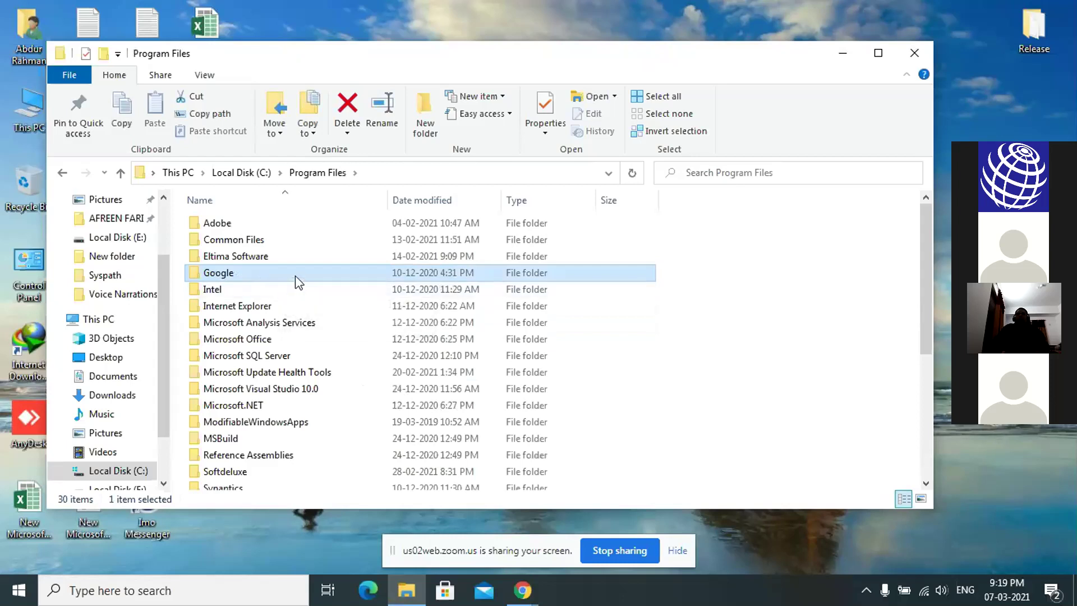
pyautogui.scroll(-1, 295, 278)
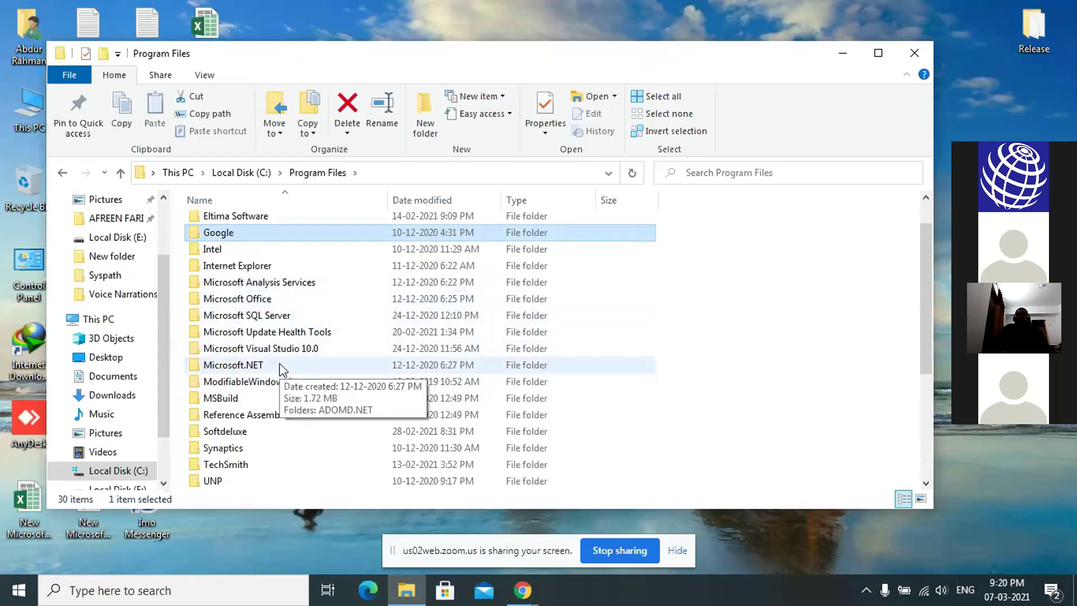
pyautogui.doubleClick(266, 302)
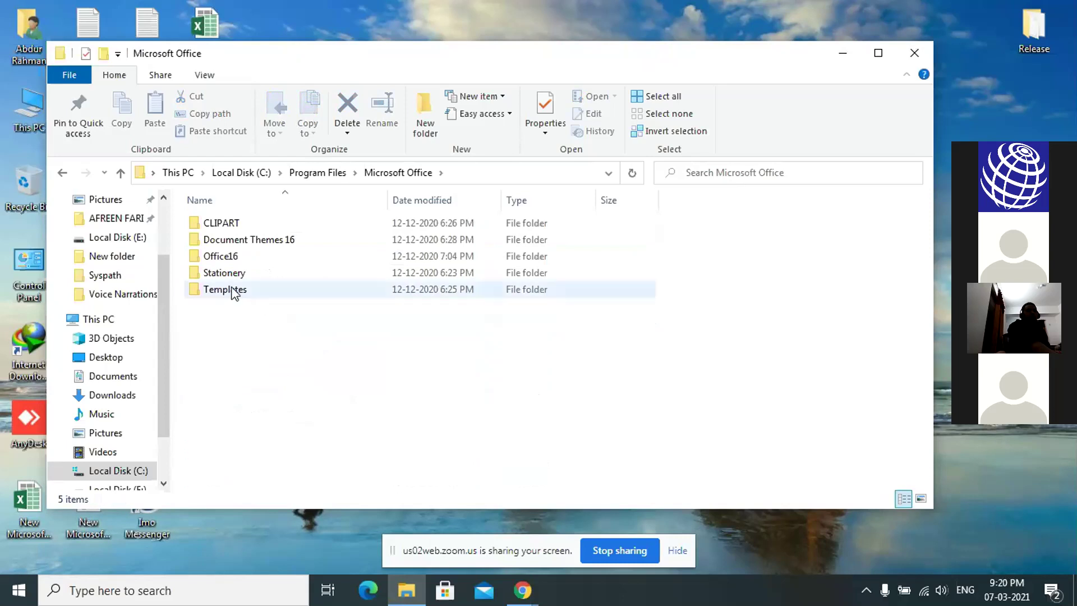
pyautogui.doubleClick(231, 258)
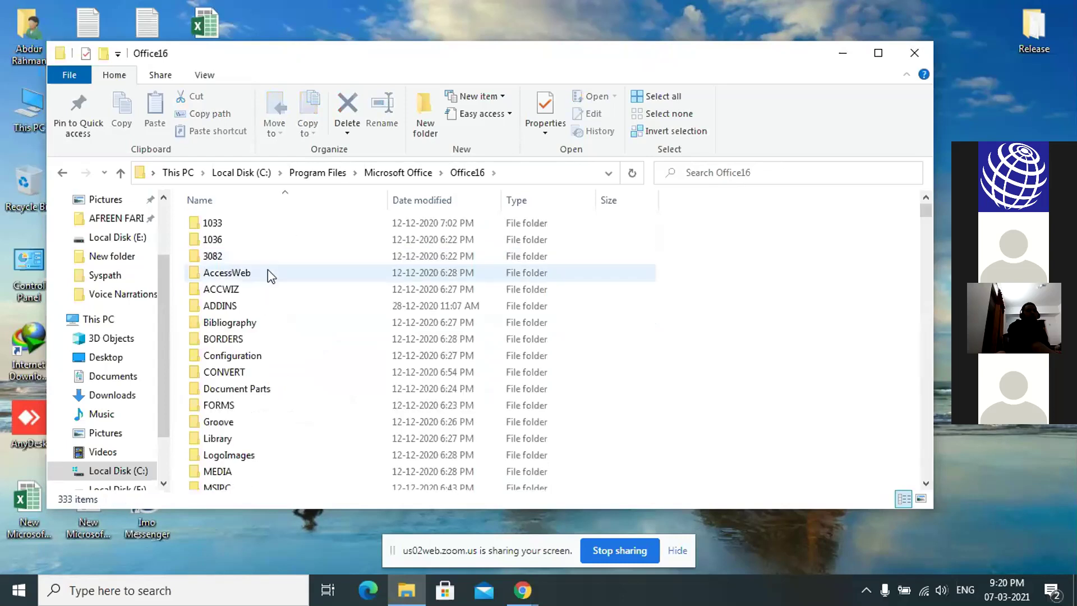
# Look through the Office16 folder for the Excel, PowerPoint and Word application files.
pyautogui.scroll(-7, 295, 277)
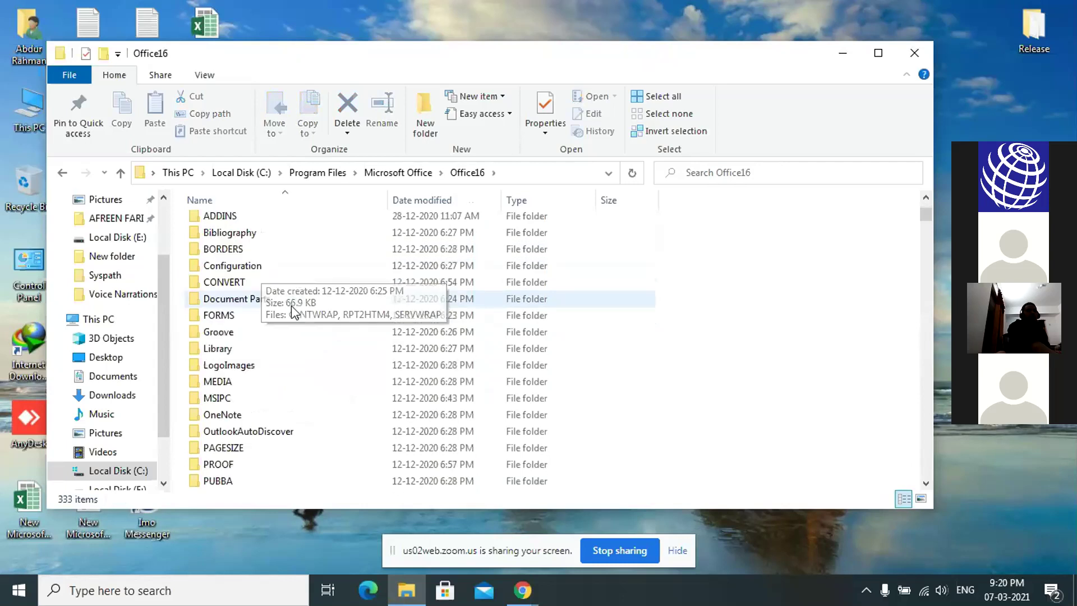
pyautogui.scroll(-7, 295, 333)
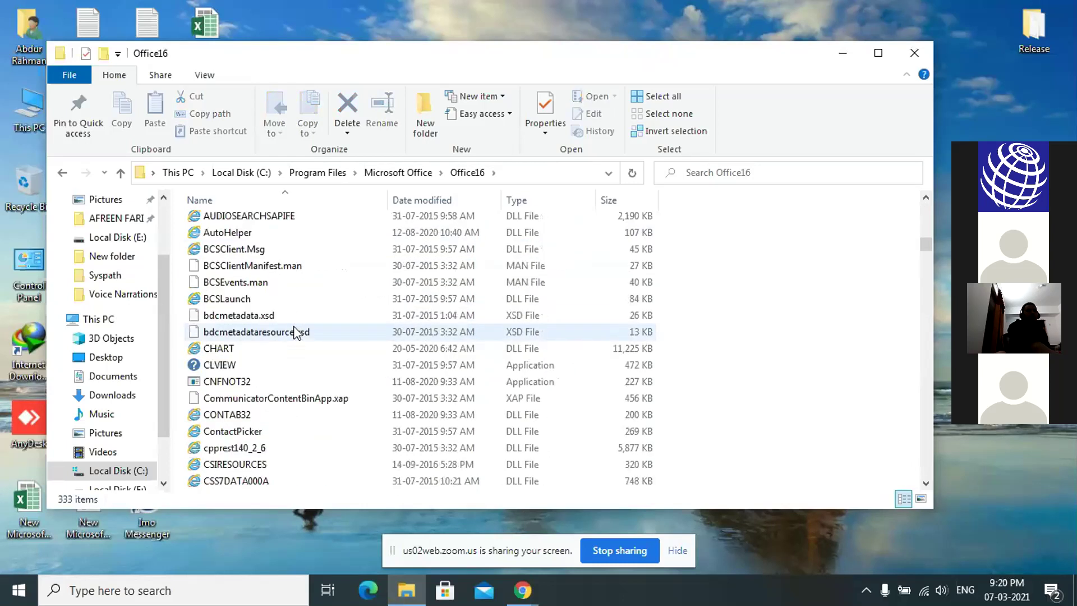
pyautogui.scroll(-1, 295, 333)
pyautogui.scroll(-2, 296, 333)
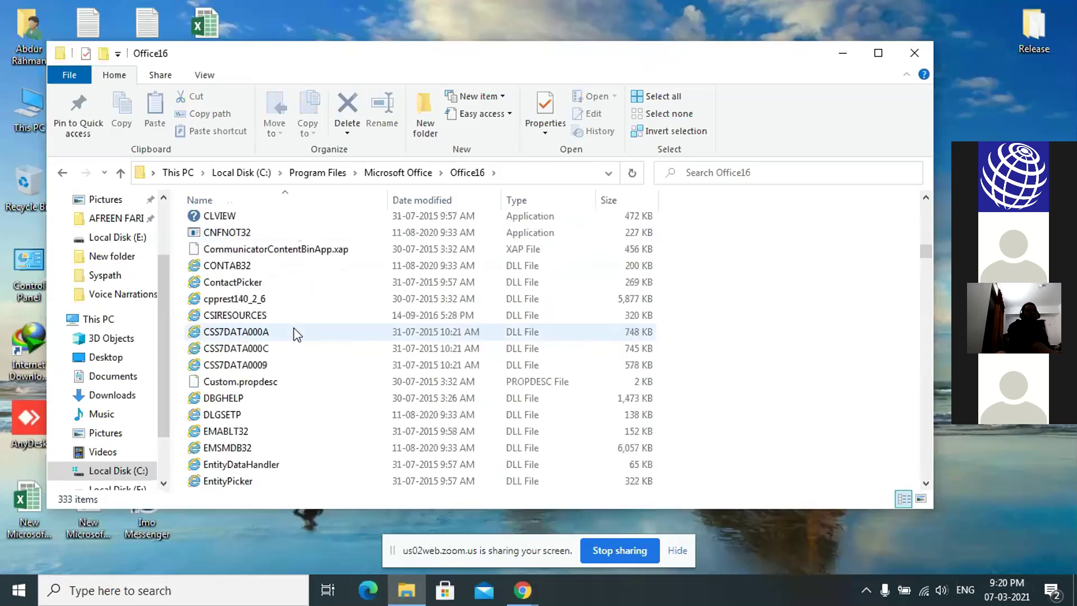
pyautogui.scroll(-2, 294, 333)
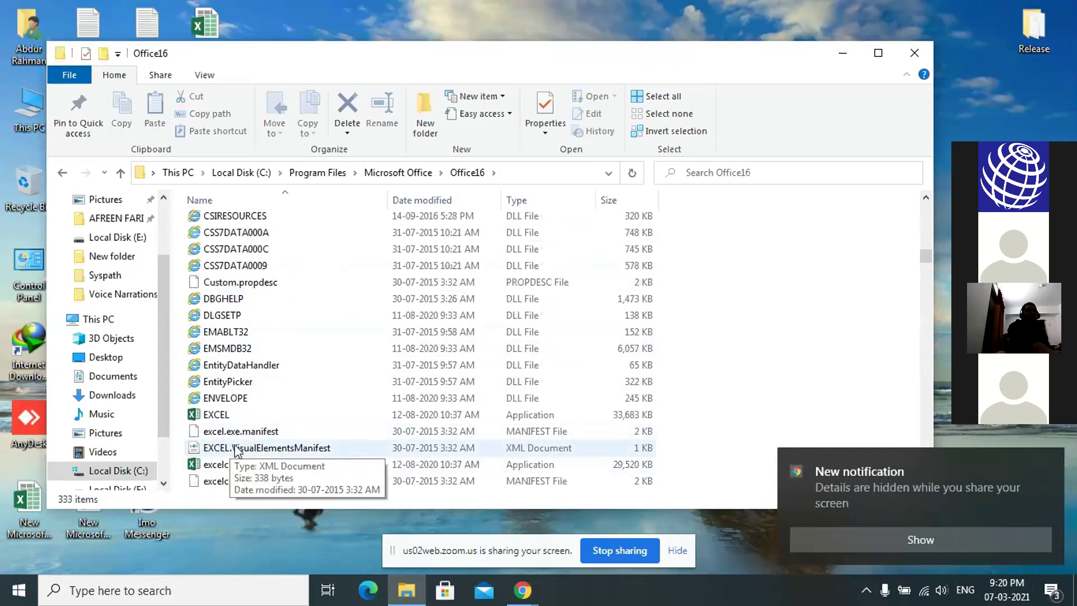
pyautogui.scroll(-1, 236, 450)
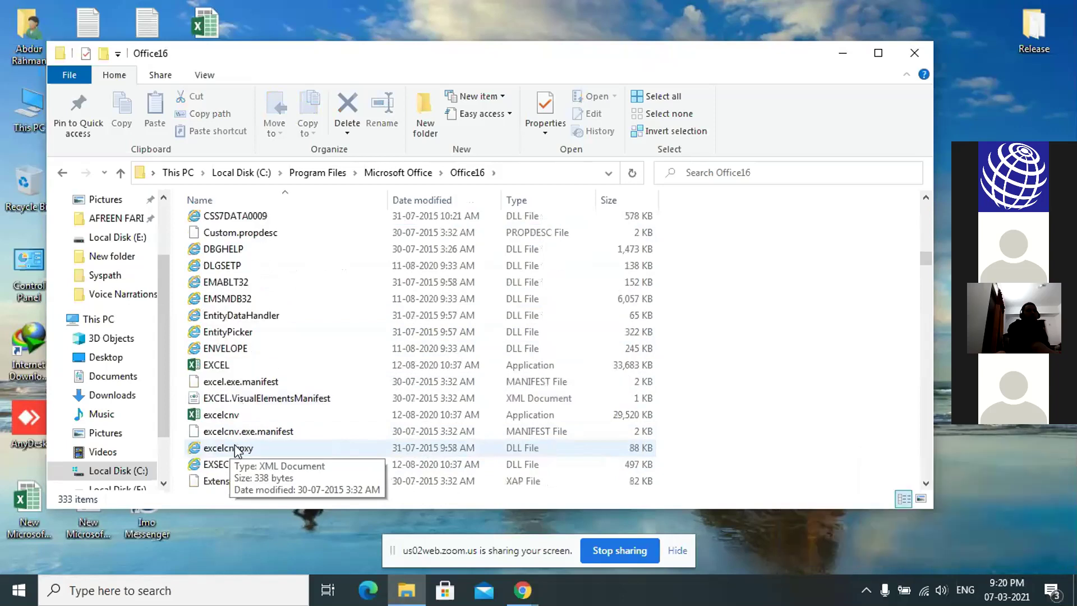
pyautogui.scroll(-1, 236, 451)
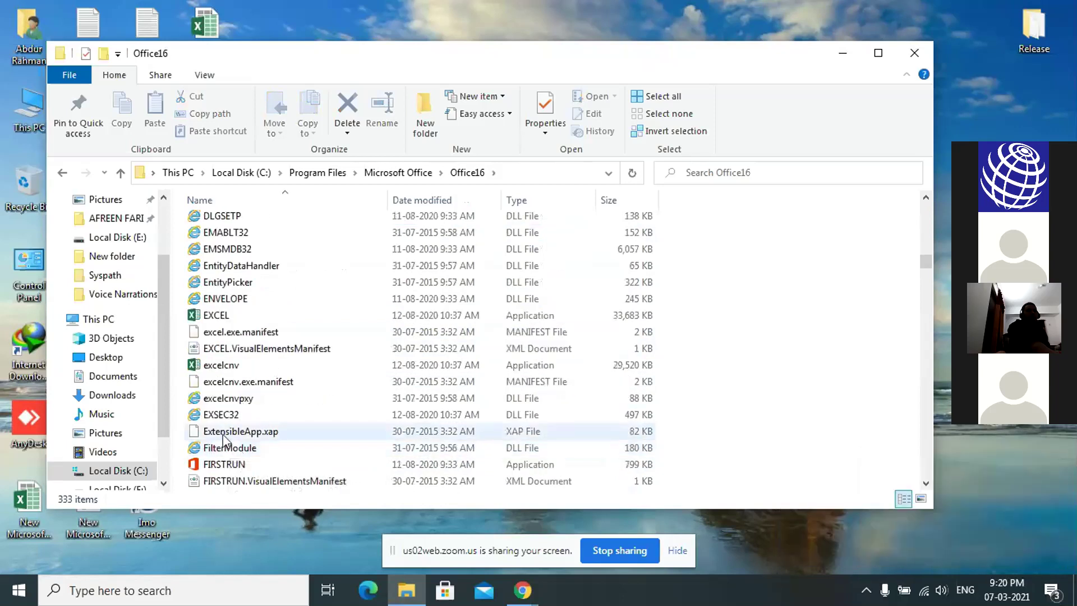
pyautogui.scroll(-2, 223, 425)
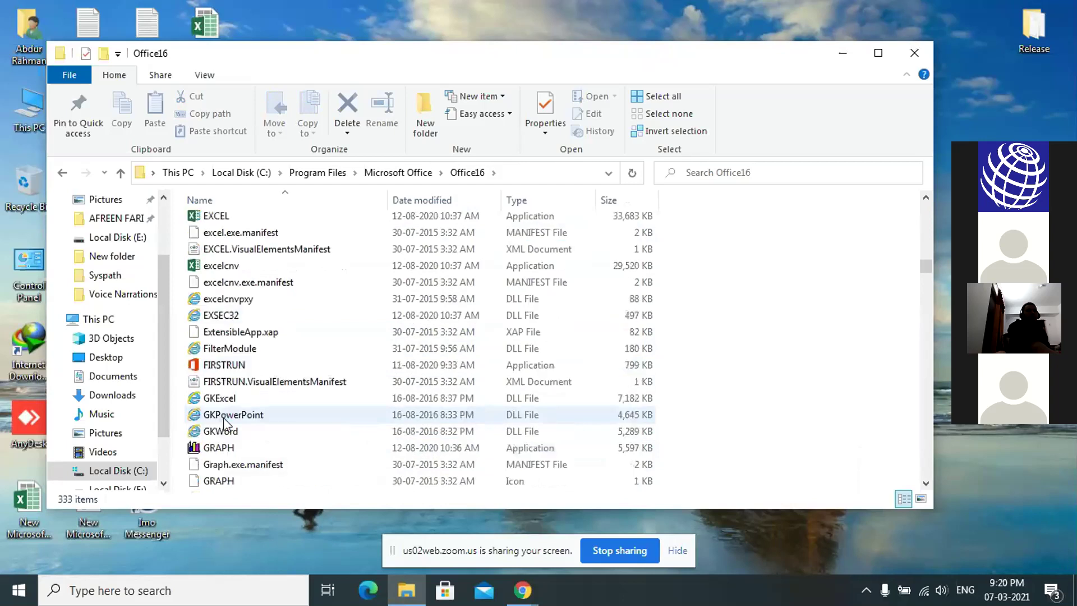
pyautogui.scroll(1, 225, 425)
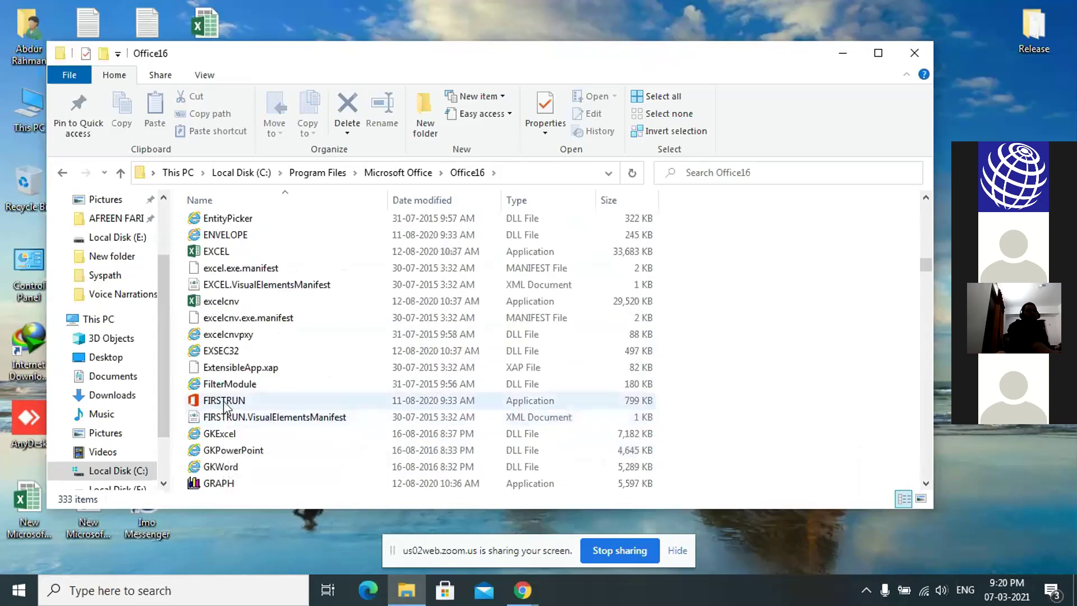
pyautogui.scroll(-3, 227, 408)
pyautogui.scroll(-19, 224, 407)
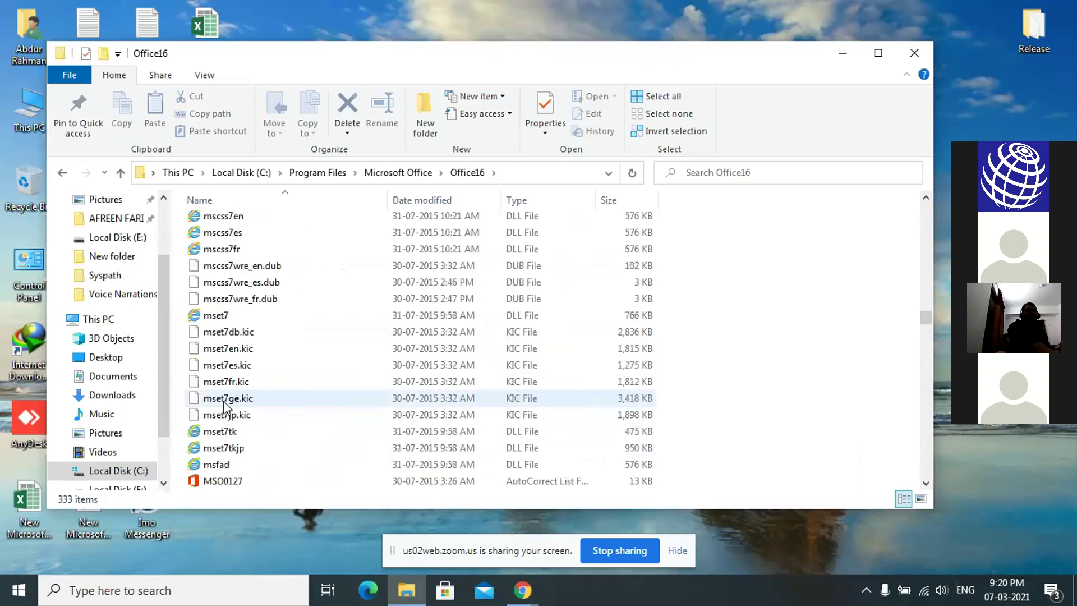
pyautogui.scroll(-20, 225, 408)
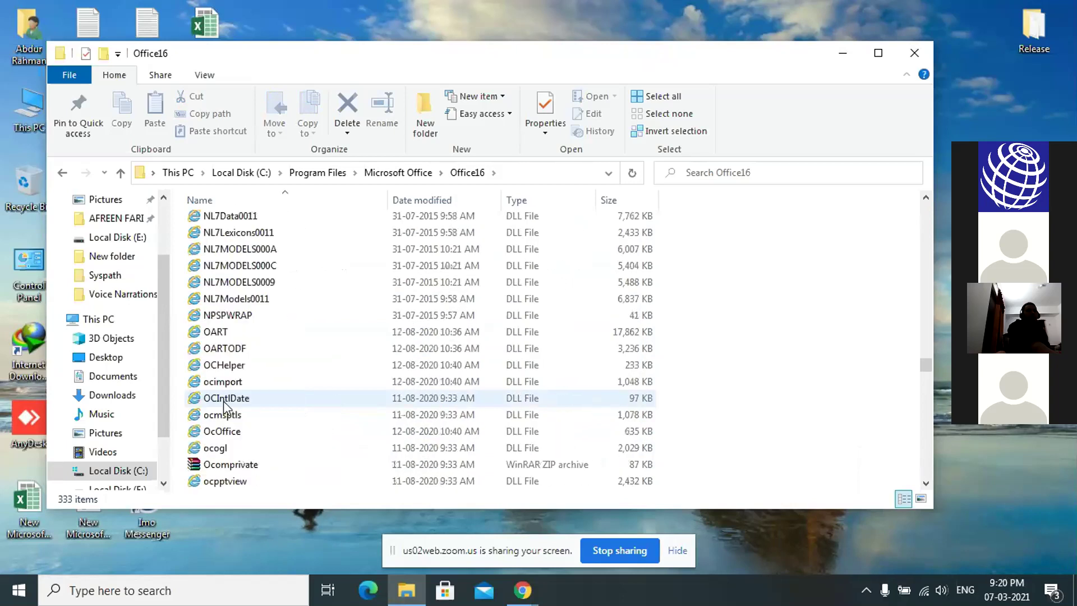
pyautogui.scroll(-20, 224, 404)
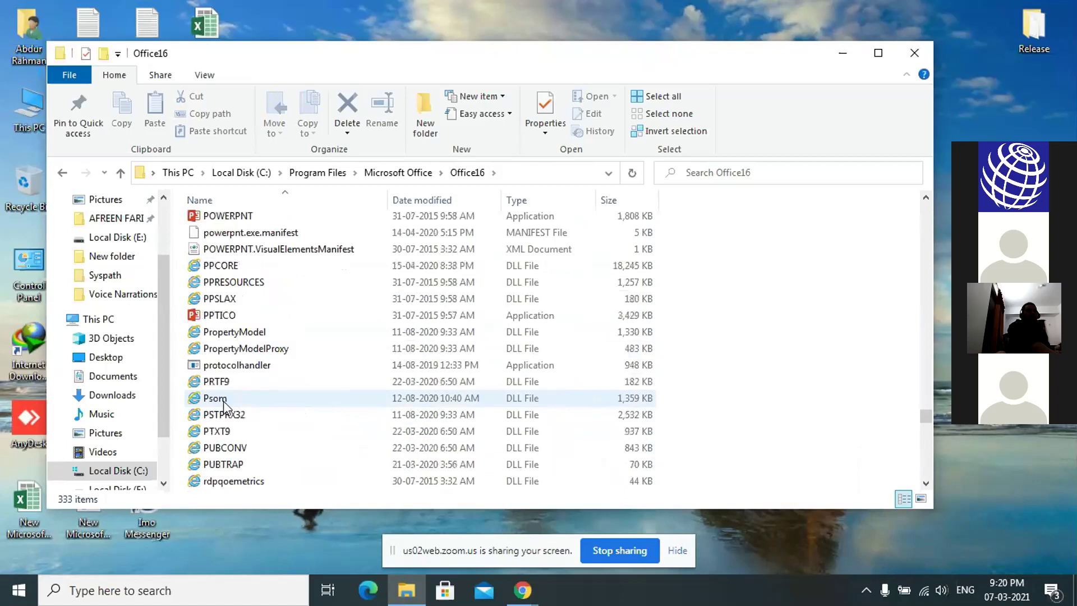
pyautogui.scroll(-20, 224, 405)
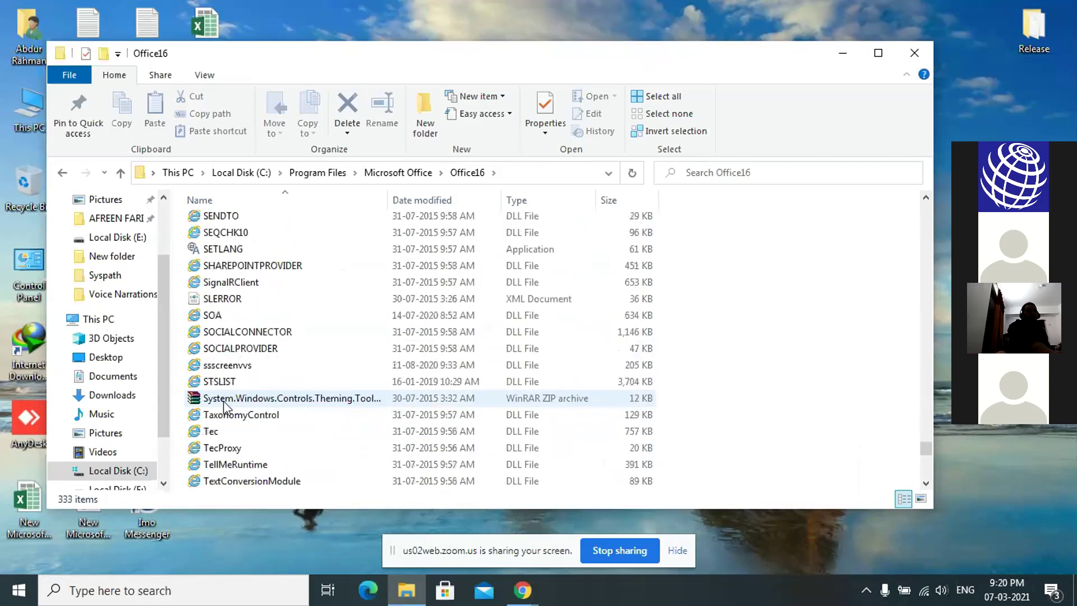
pyautogui.scroll(-2, 225, 405)
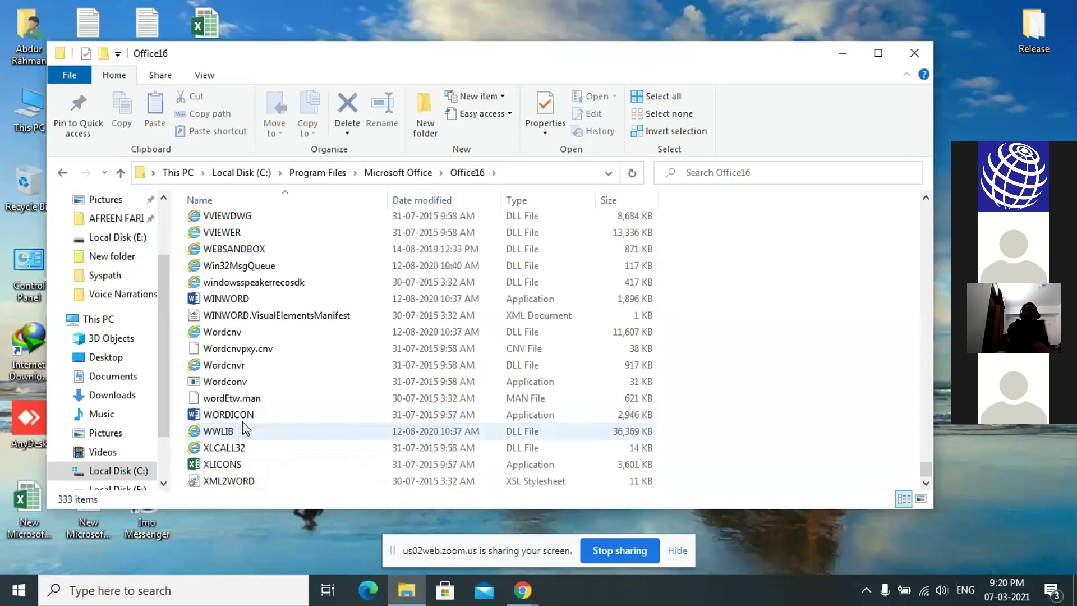
# Launch WINWORD from the Office16 folder, dismiss the Microsoft Office Activation Wizard and close Word.
pyautogui.doubleClick(236, 302)
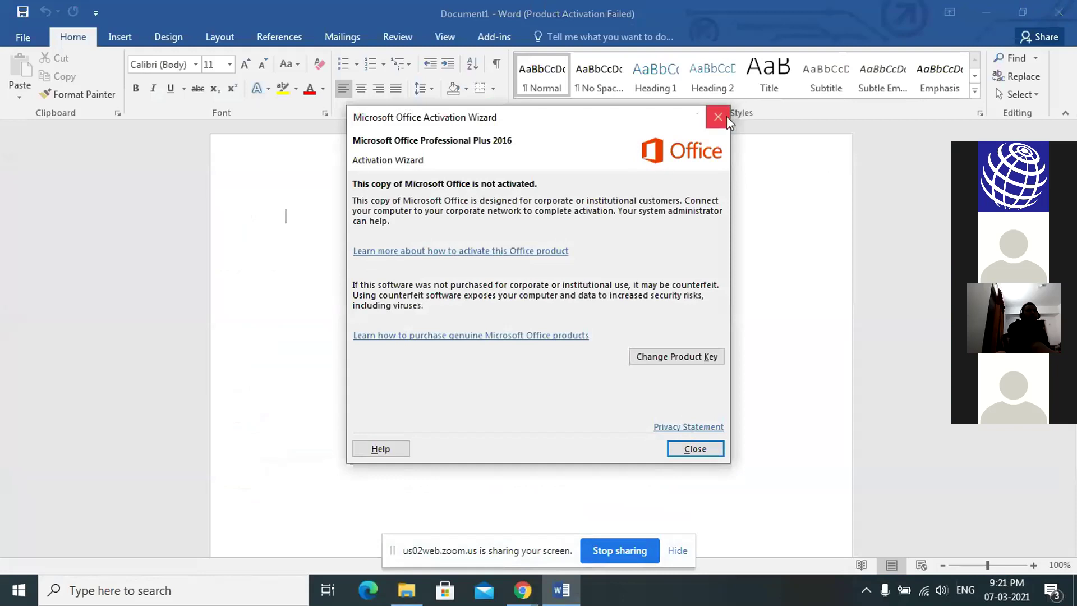
pyautogui.click(726, 117)
pyautogui.click(1062, 20)
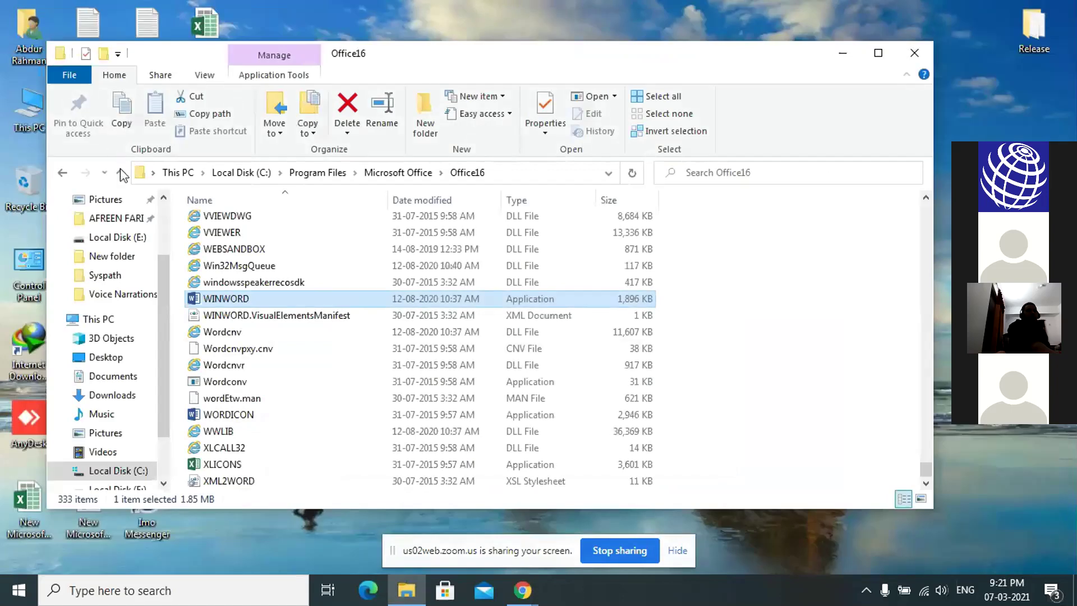
# Return from Office16 up to This PC, and open Program Files (x86) on Local Disk (C:).
pyautogui.click(120, 172)
pyautogui.click(121, 172)
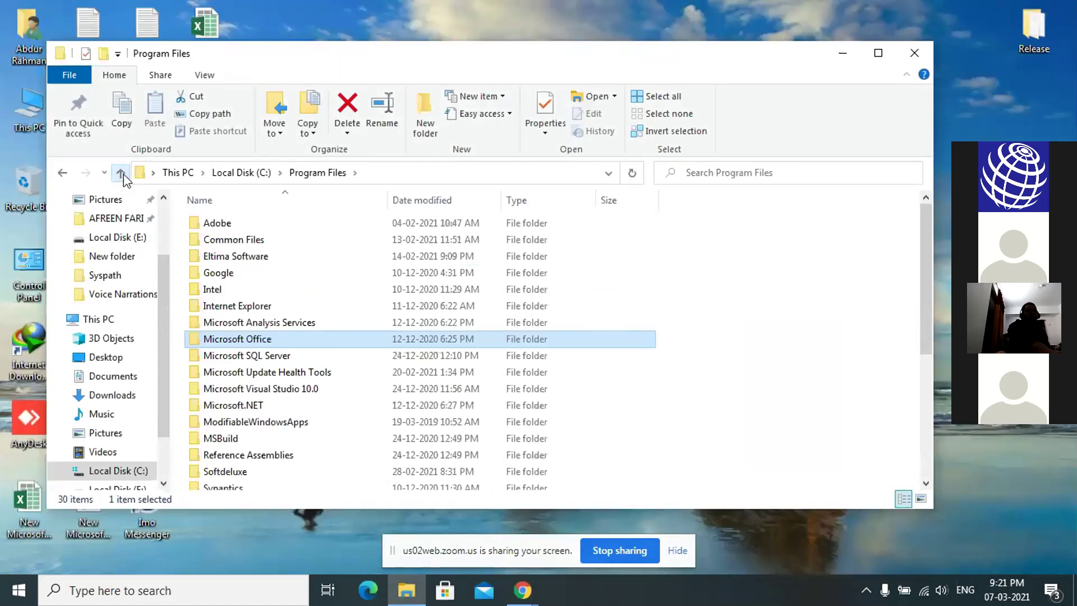
pyautogui.click(120, 172)
pyautogui.click(120, 172)
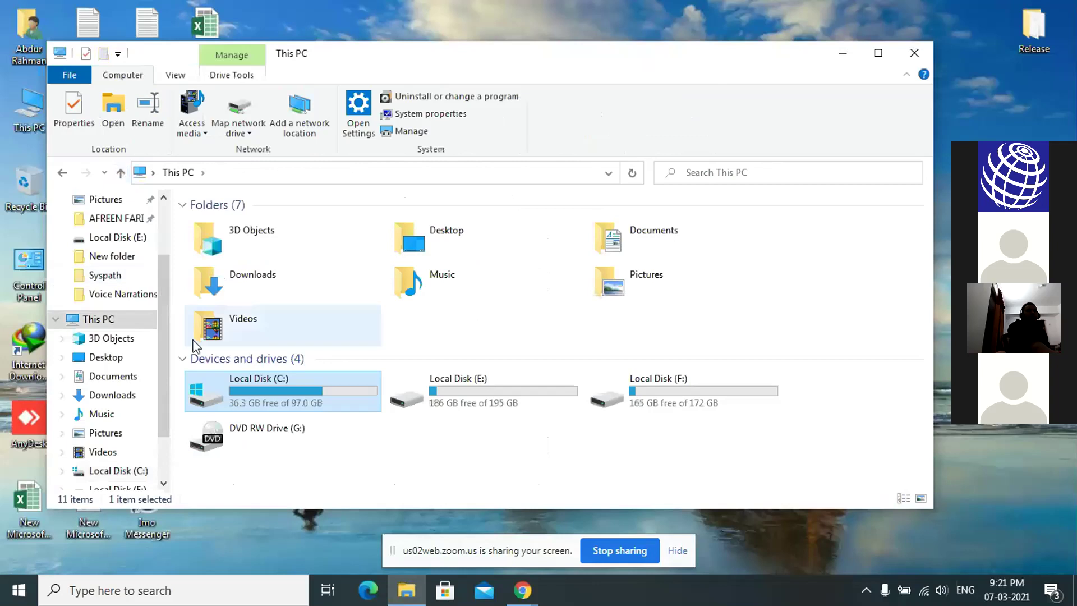
pyautogui.doubleClick(269, 403)
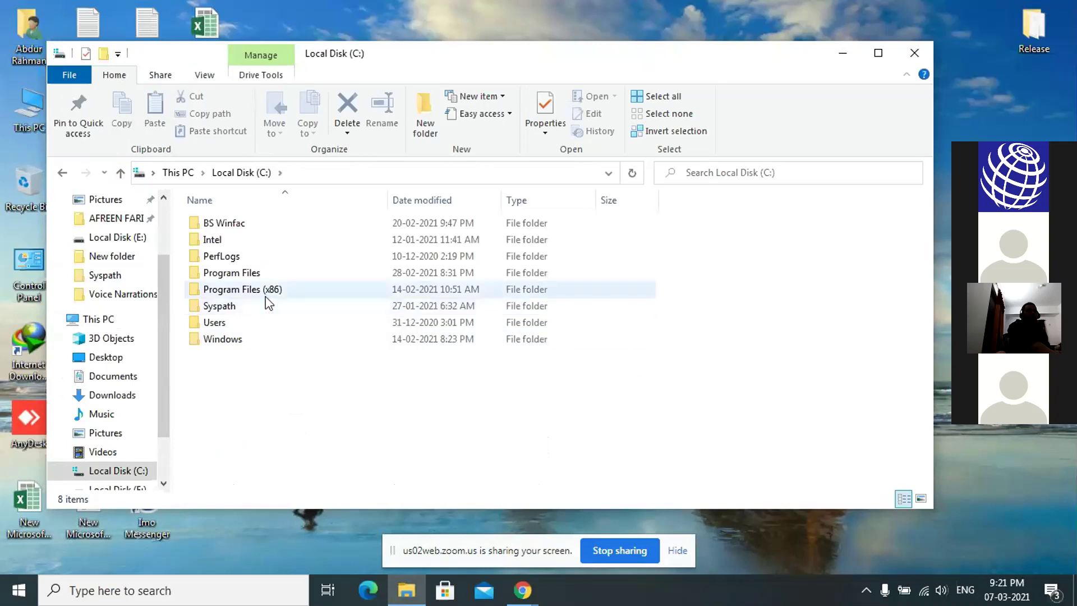
pyautogui.doubleClick(272, 293)
pyautogui.click(271, 293)
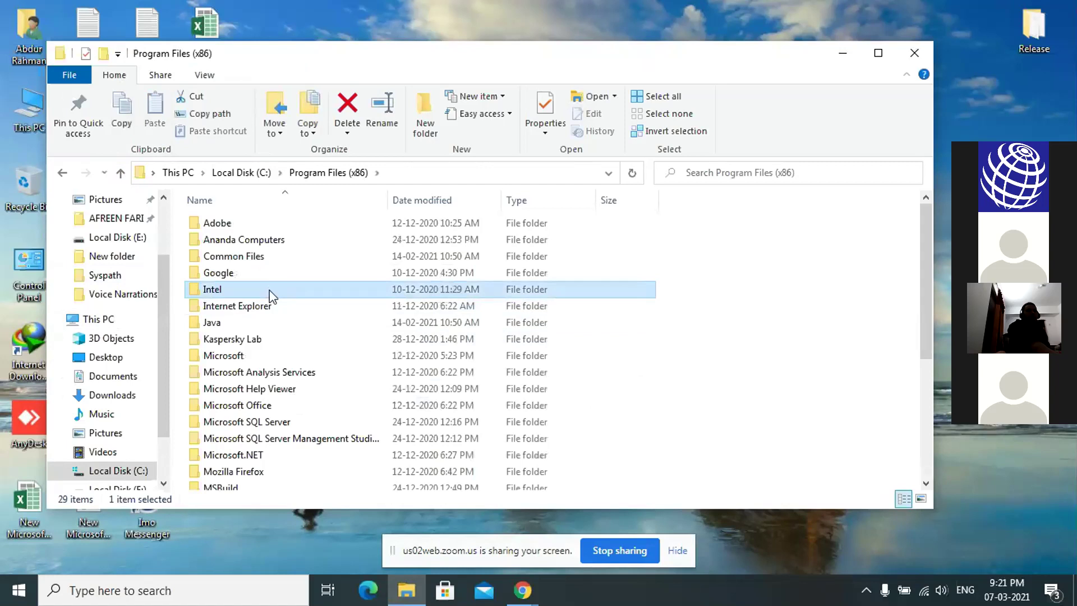
# Open the Kaspersky Lab folder in Program Files (x86), and its Kaspersky Free 21.2 subfolder.
pyautogui.scroll(-1, 271, 295)
pyautogui.scroll(1, 271, 296)
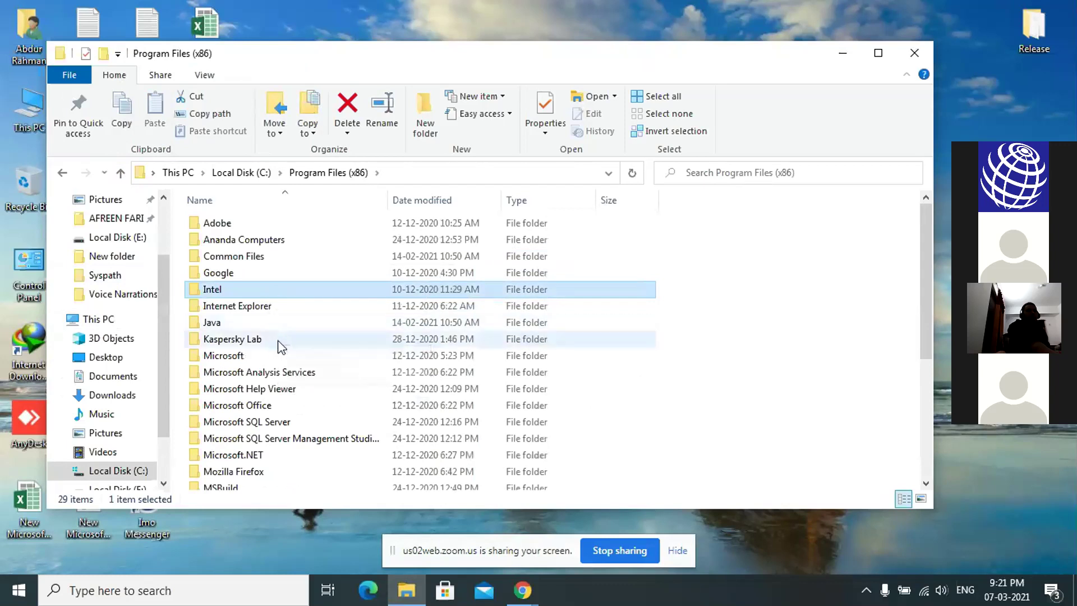
pyautogui.doubleClick(240, 339)
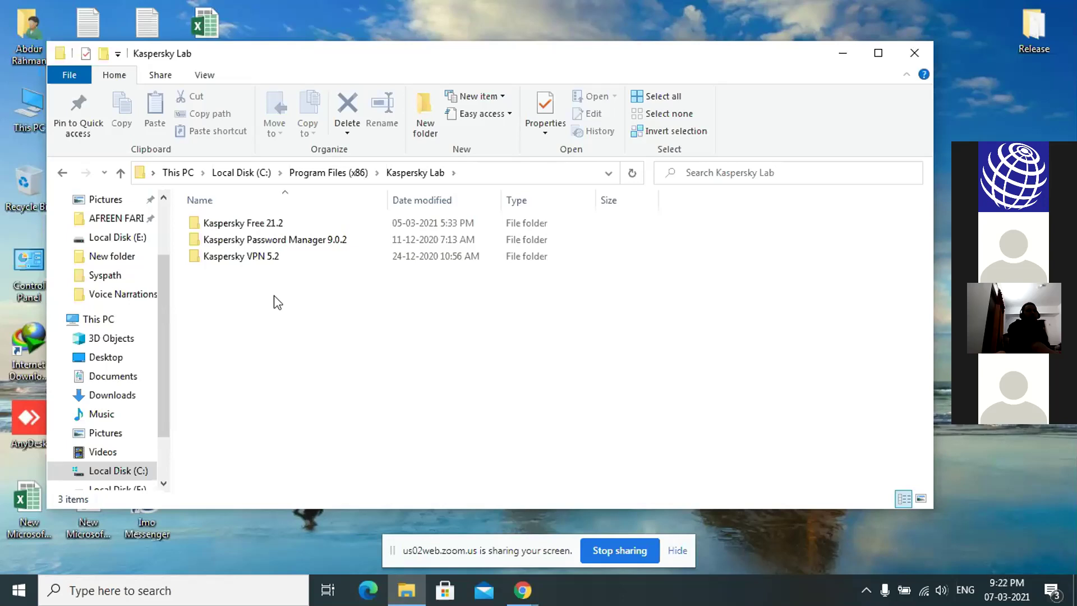
pyautogui.doubleClick(259, 222)
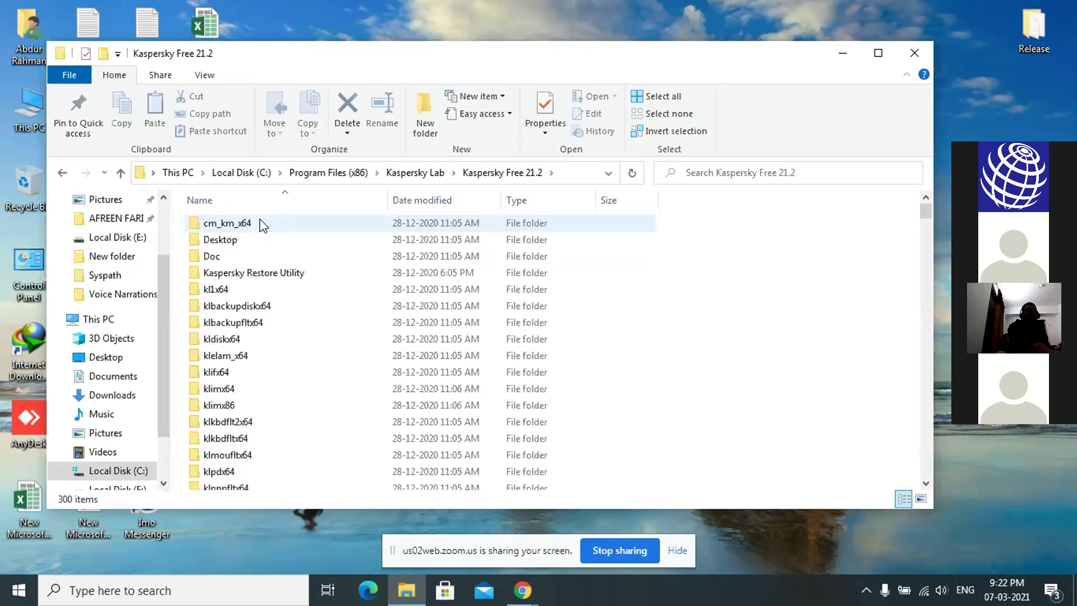
# Look through the Kaspersky Free 21.2 folder for application files among its DLL and configuration files.
pyautogui.scroll(-15, 241, 325)
pyautogui.scroll(-20, 240, 328)
pyautogui.scroll(-20, 240, 328)
pyautogui.scroll(20, 240, 328)
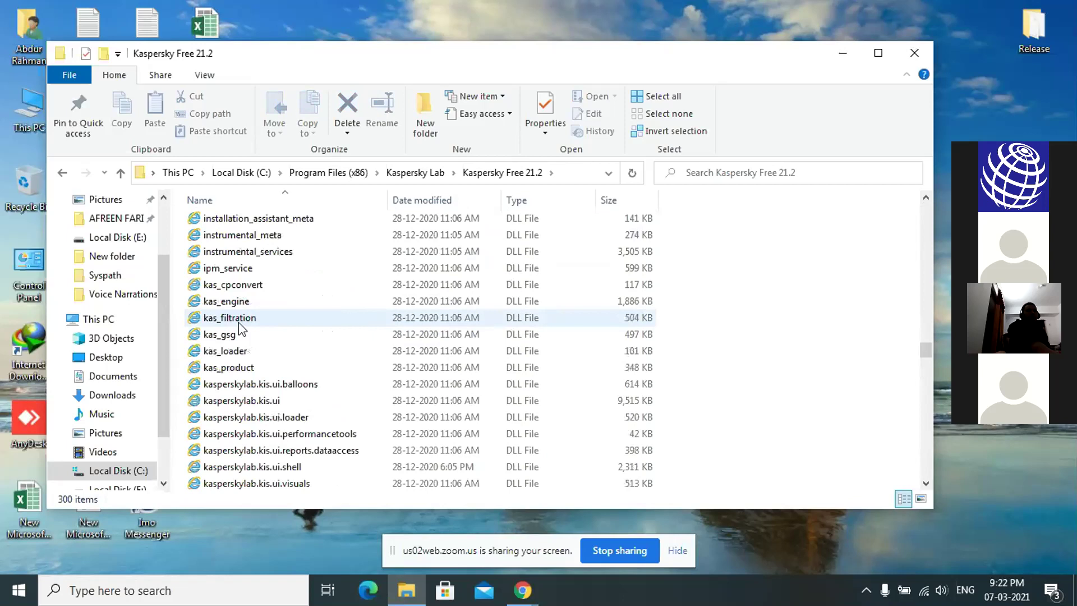
pyautogui.scroll(3, 240, 328)
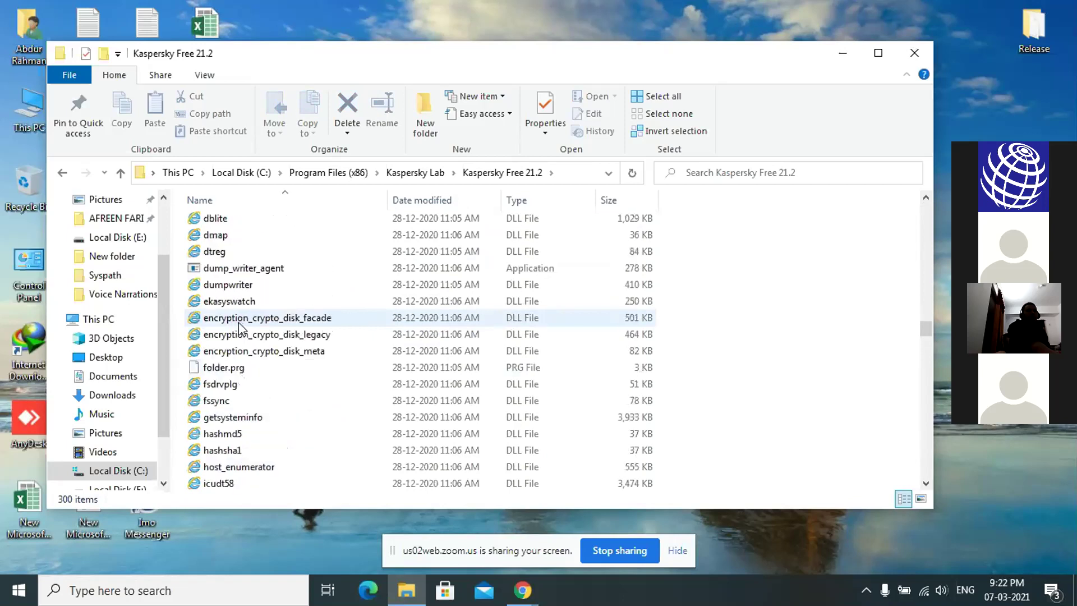
pyautogui.scroll(-3, 240, 328)
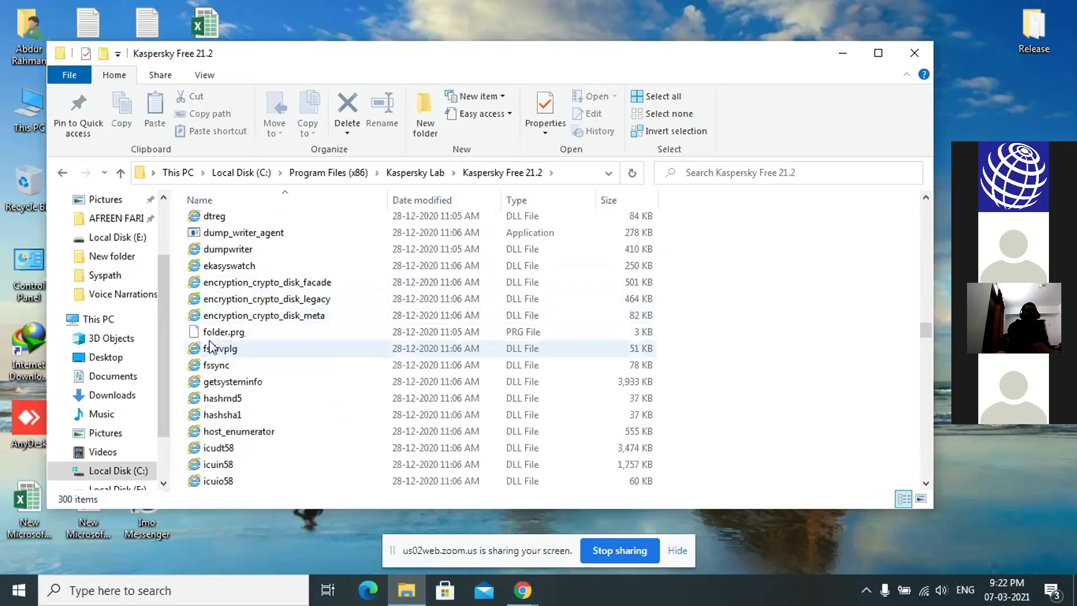
pyautogui.scroll(-2, 223, 339)
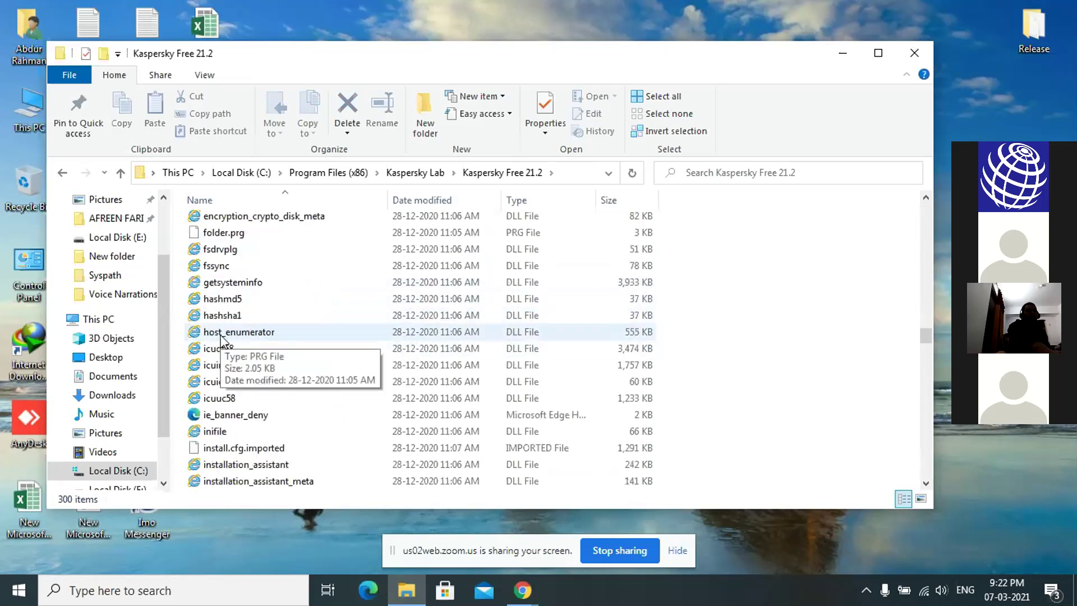
pyautogui.scroll(2, 222, 339)
pyautogui.scroll(-3, 222, 340)
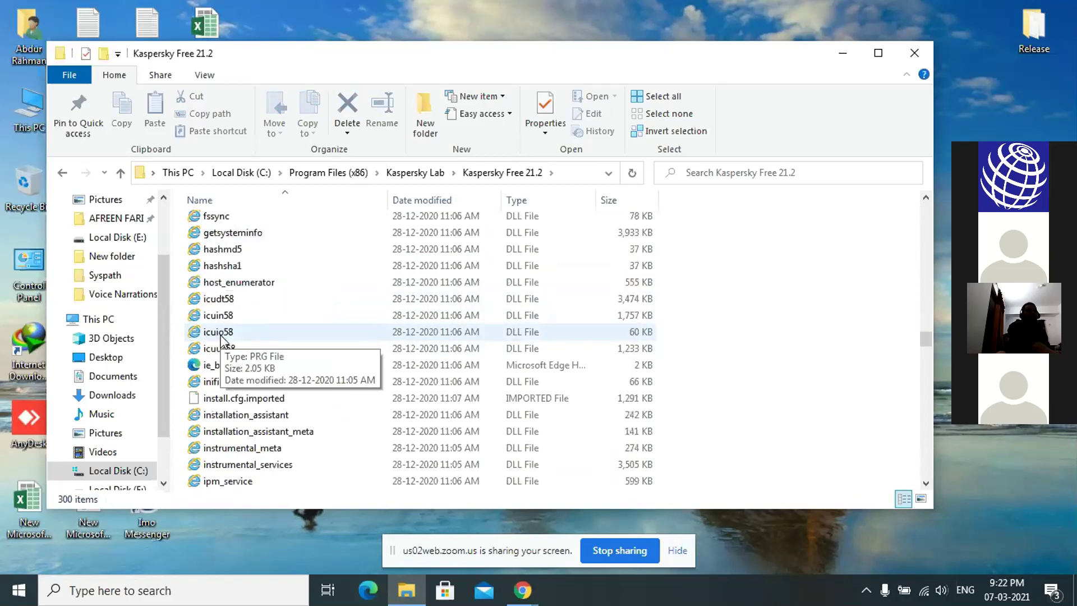
pyautogui.scroll(-3, 222, 339)
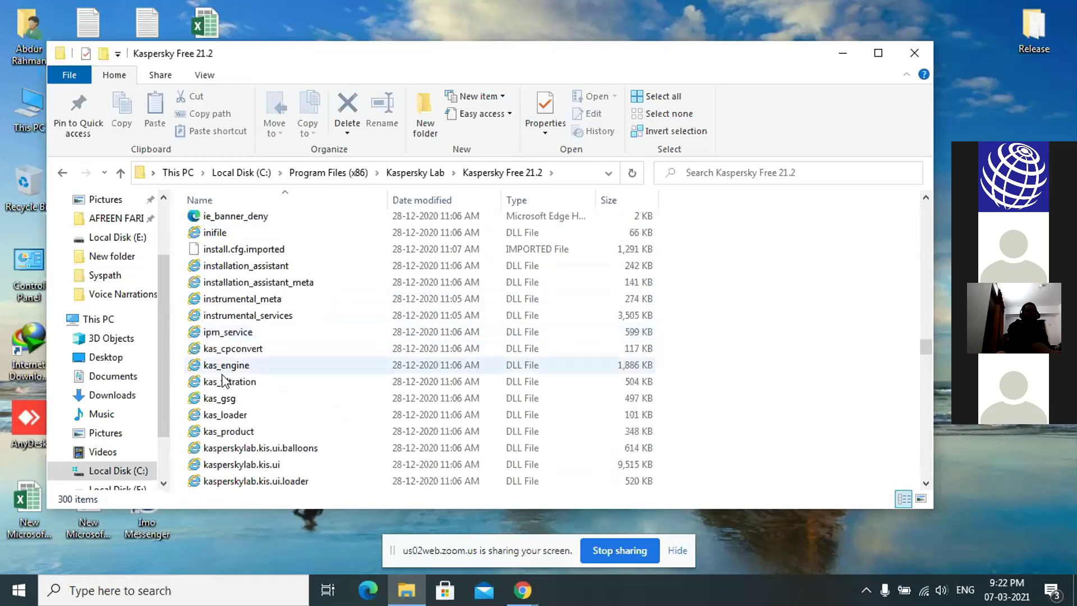
pyautogui.scroll(-1, 223, 424)
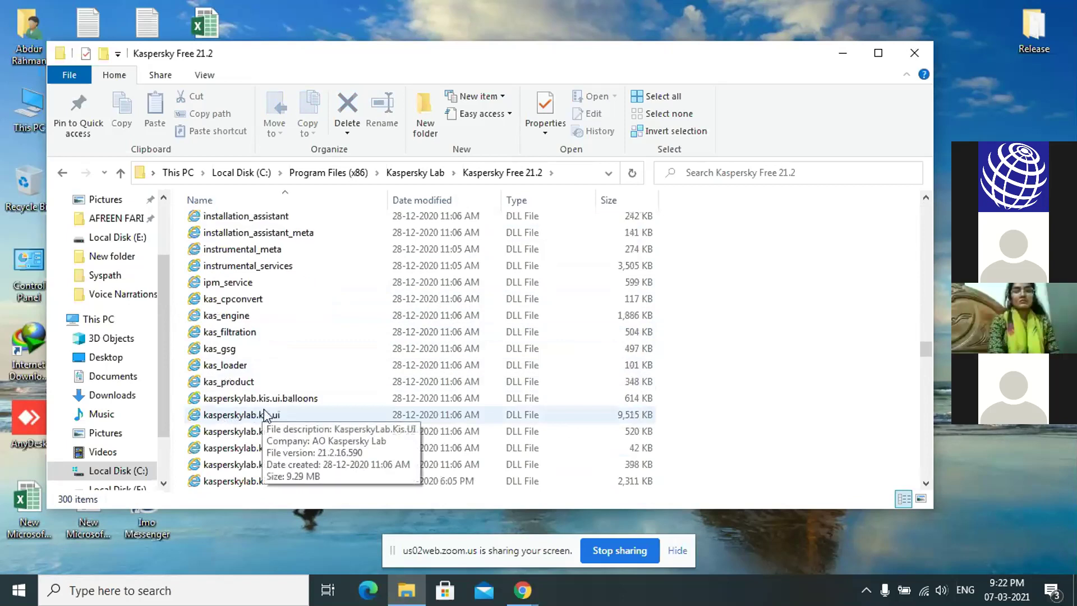
pyautogui.scroll(-1, 251, 432)
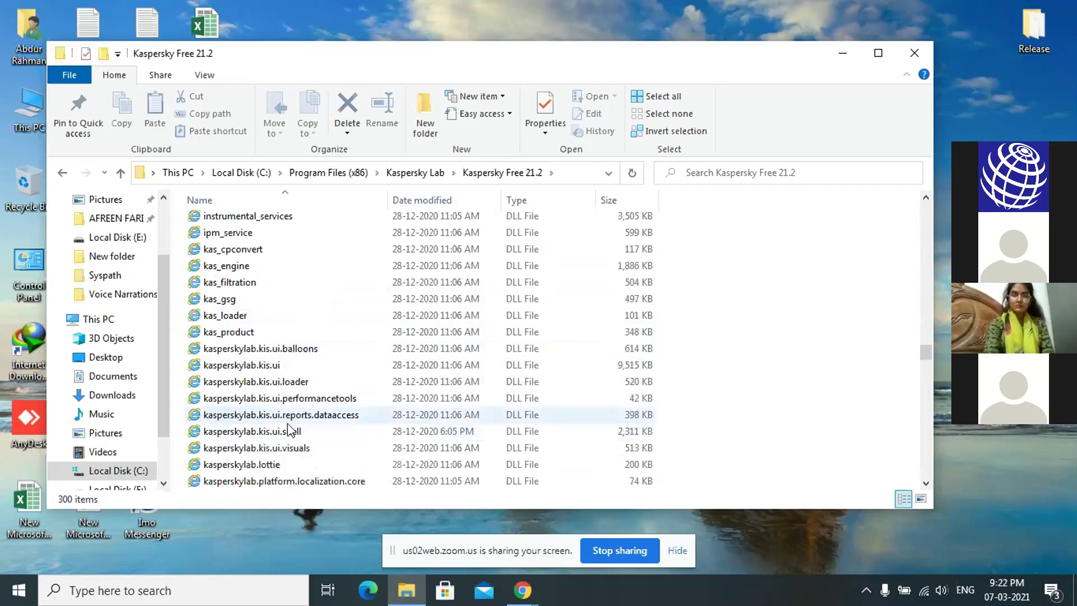
pyautogui.scroll(-1, 303, 465)
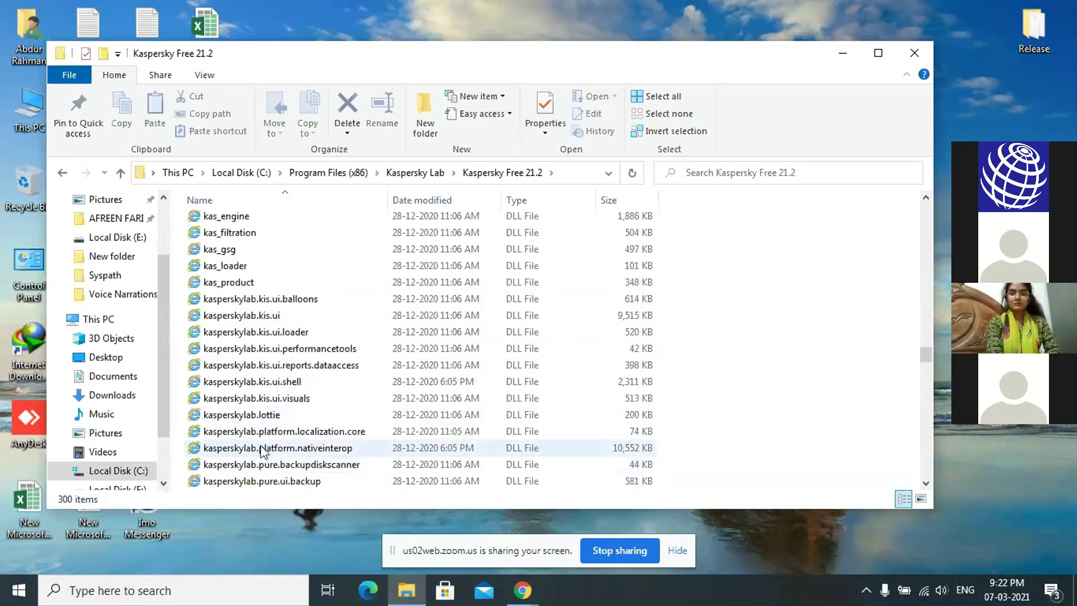
pyautogui.scroll(-1, 264, 453)
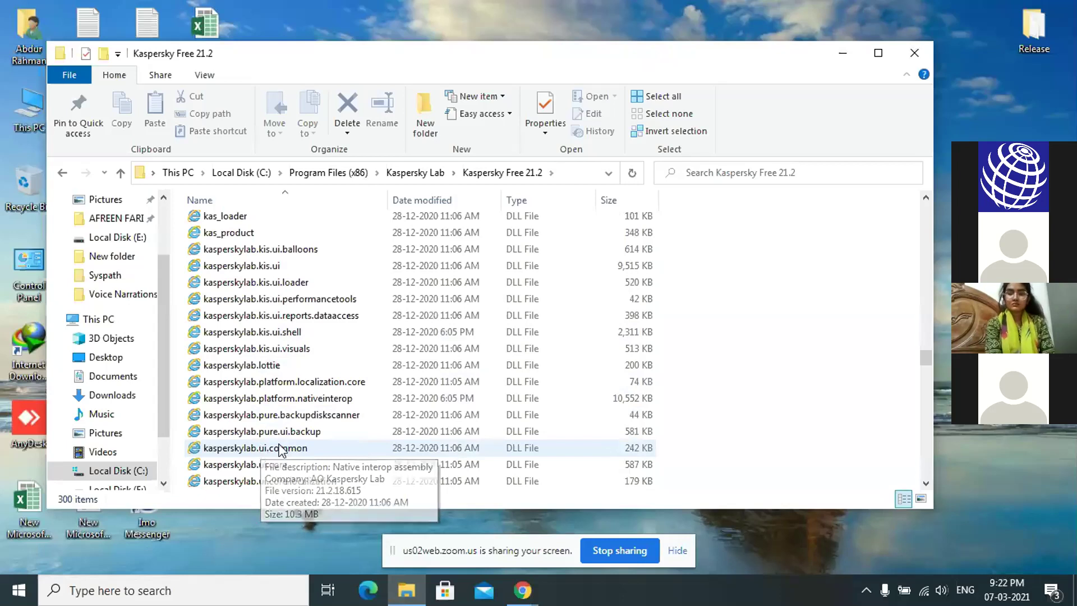
pyautogui.scroll(-1, 275, 452)
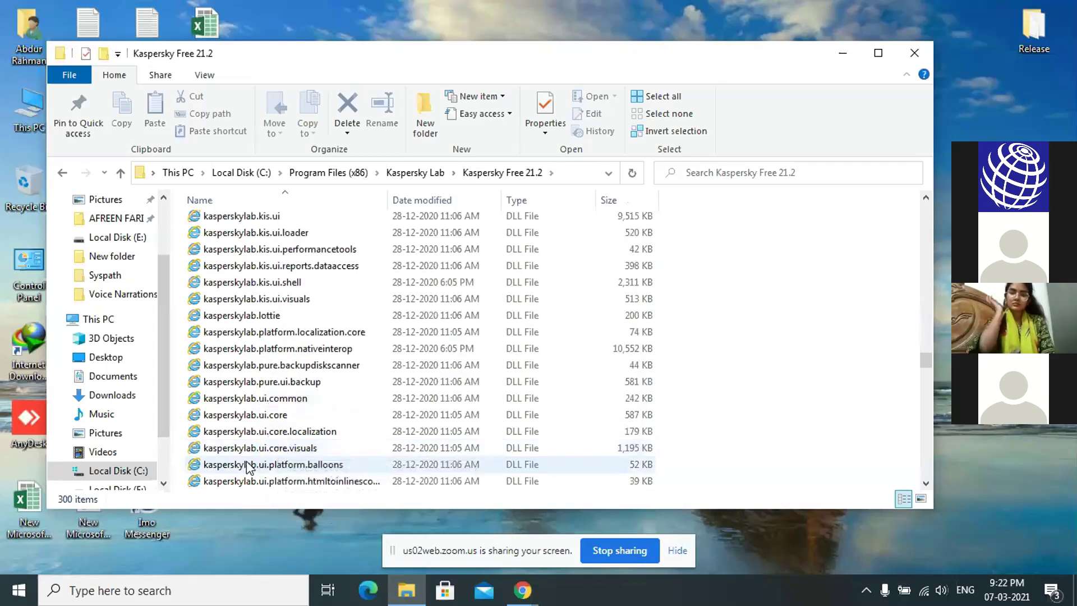
pyautogui.scroll(-1, 268, 466)
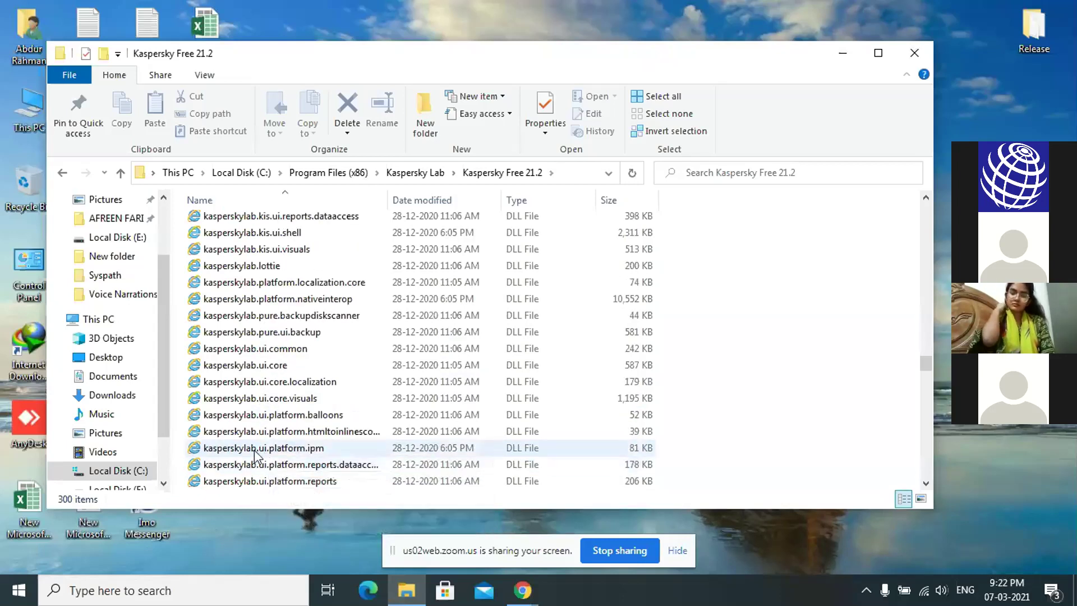
pyautogui.scroll(-1, 235, 455)
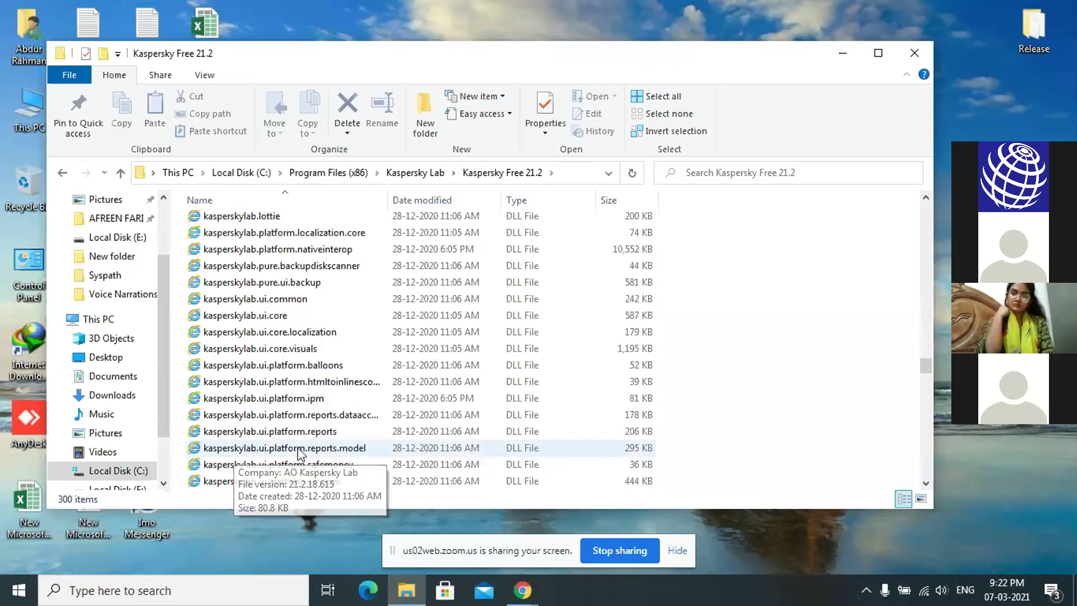
pyautogui.scroll(-1, 390, 450)
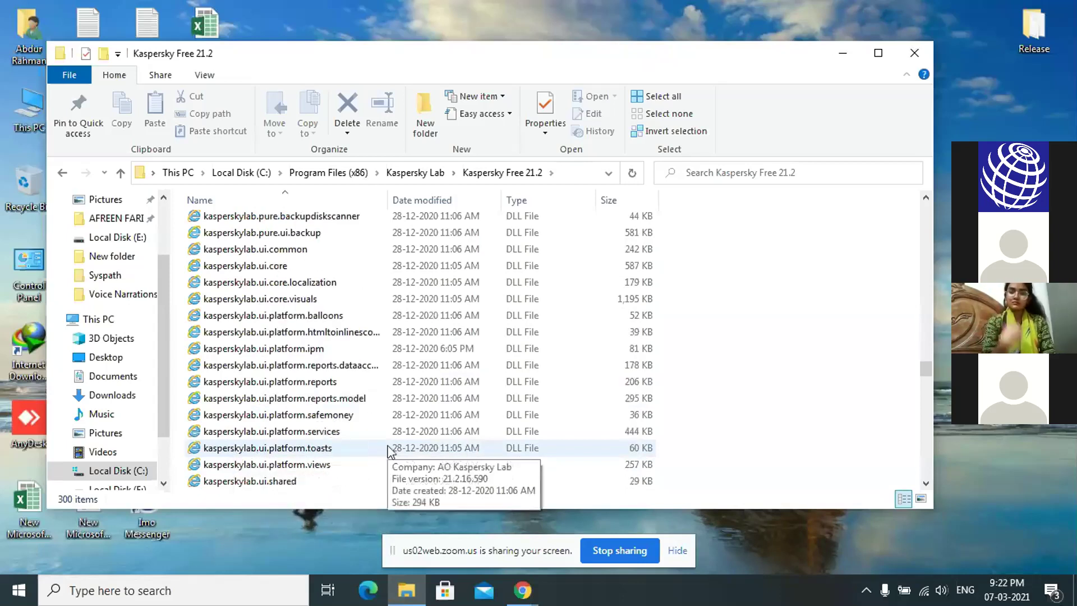
pyautogui.scroll(-1, 345, 447)
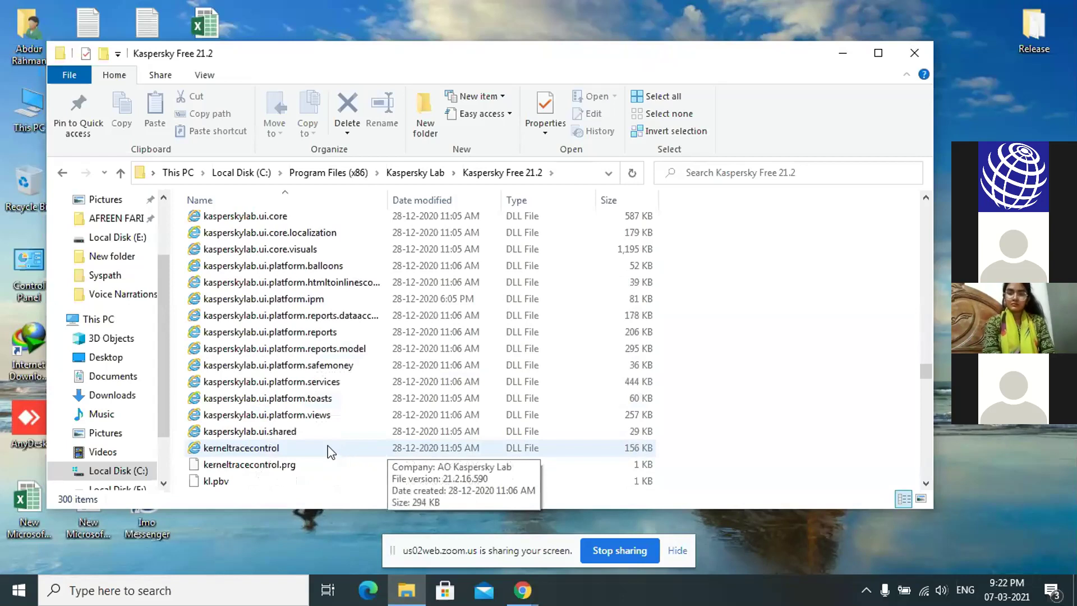
pyautogui.scroll(1, 323, 446)
pyautogui.scroll(1, 323, 451)
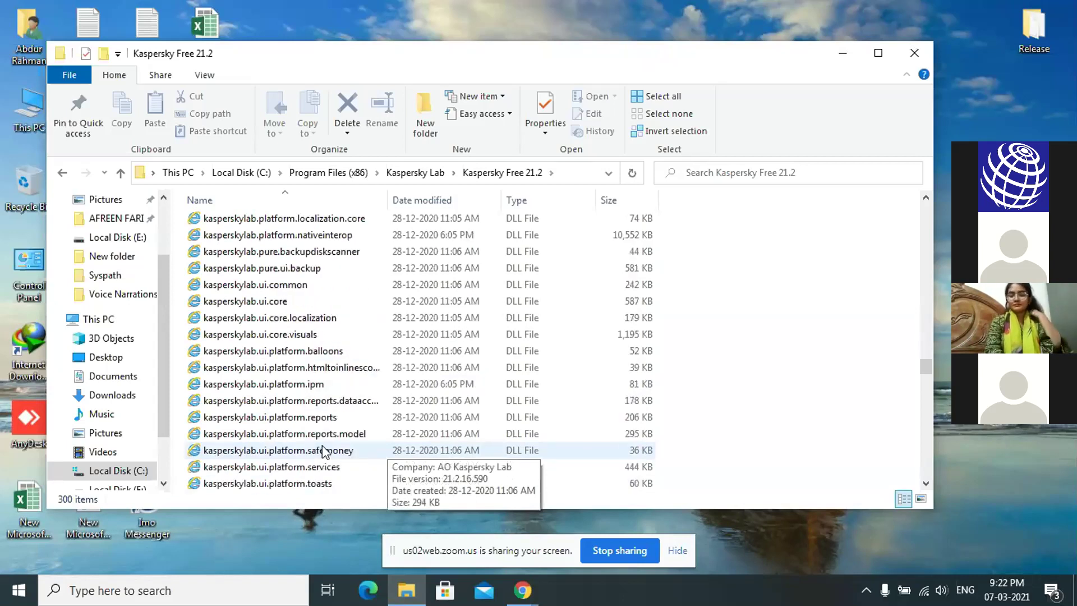
pyautogui.scroll(2, 317, 429)
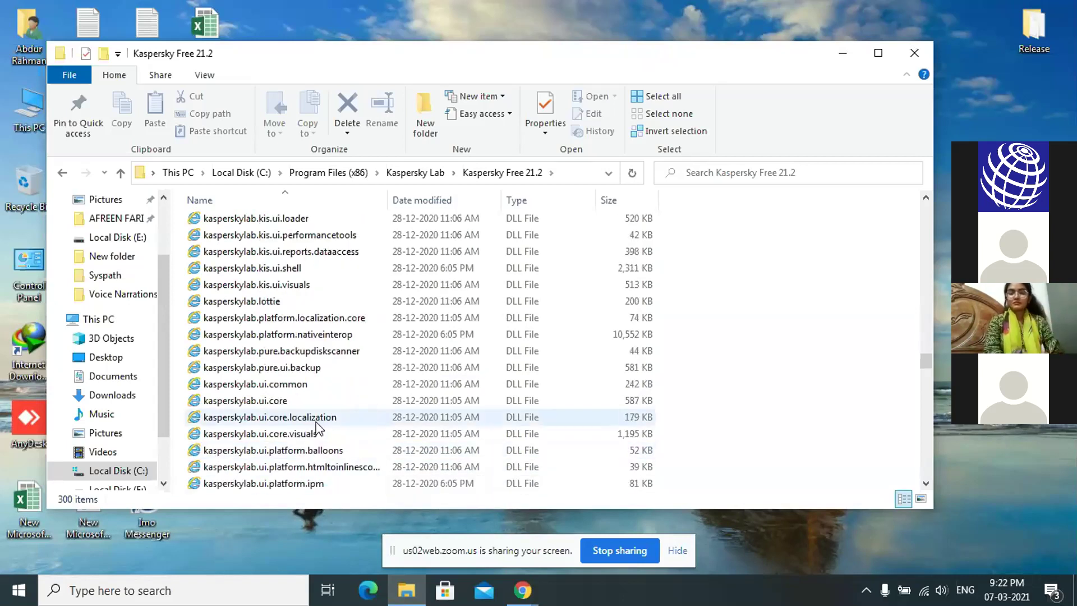
pyautogui.scroll(2, 318, 429)
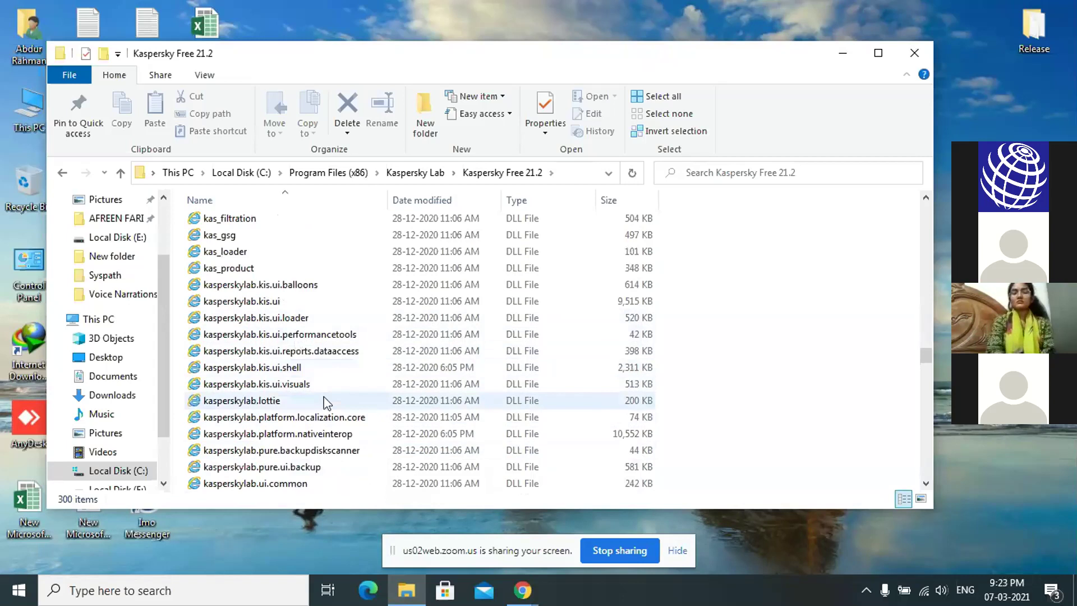
pyautogui.scroll(-6, 324, 399)
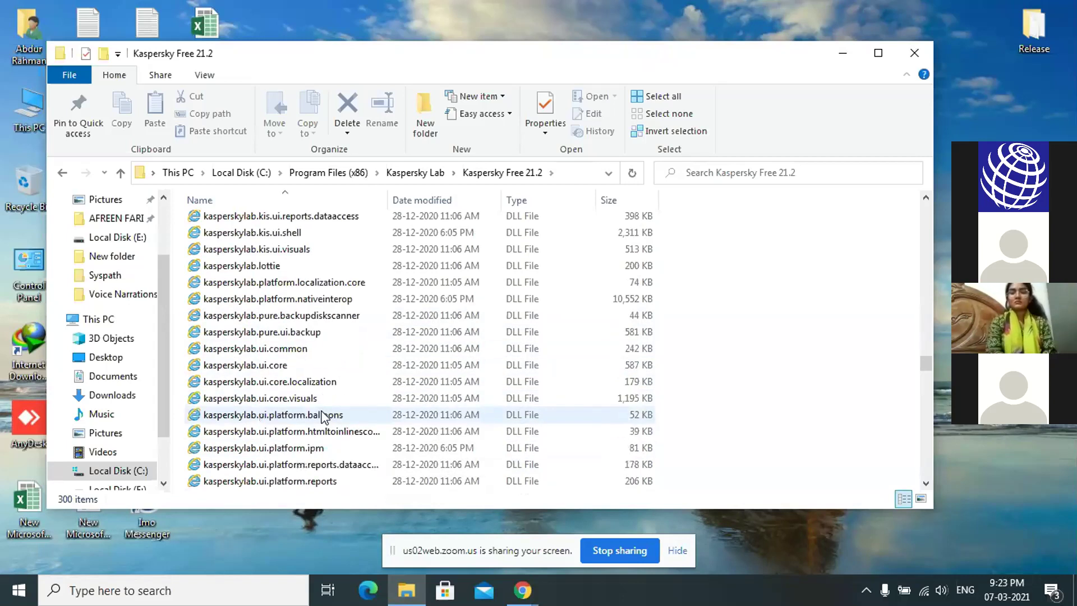
pyautogui.scroll(-1, 324, 415)
pyautogui.scroll(-2, 325, 416)
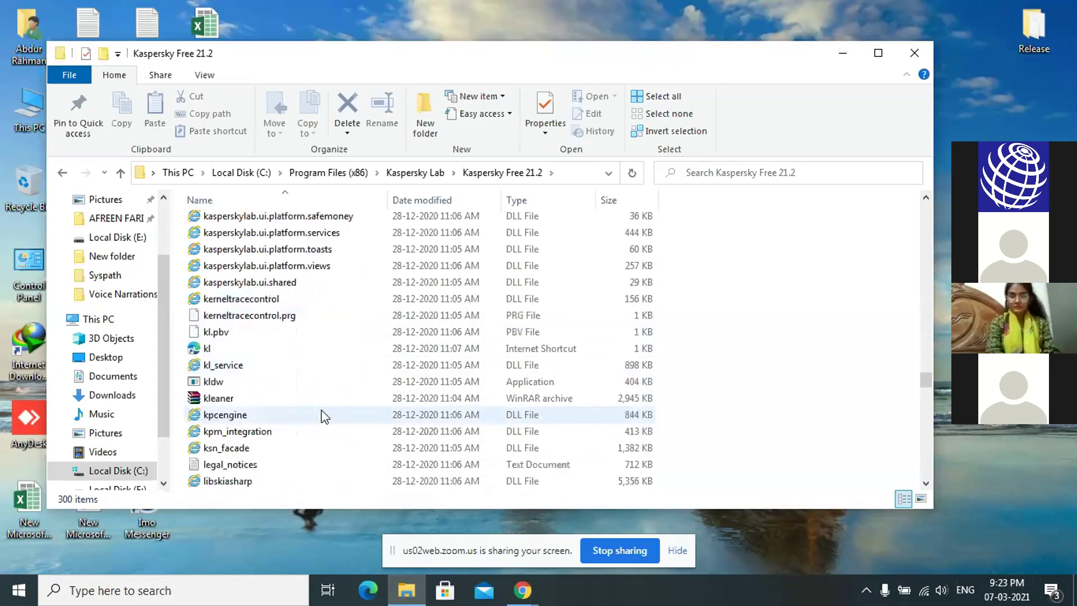
pyautogui.scroll(-1, 324, 416)
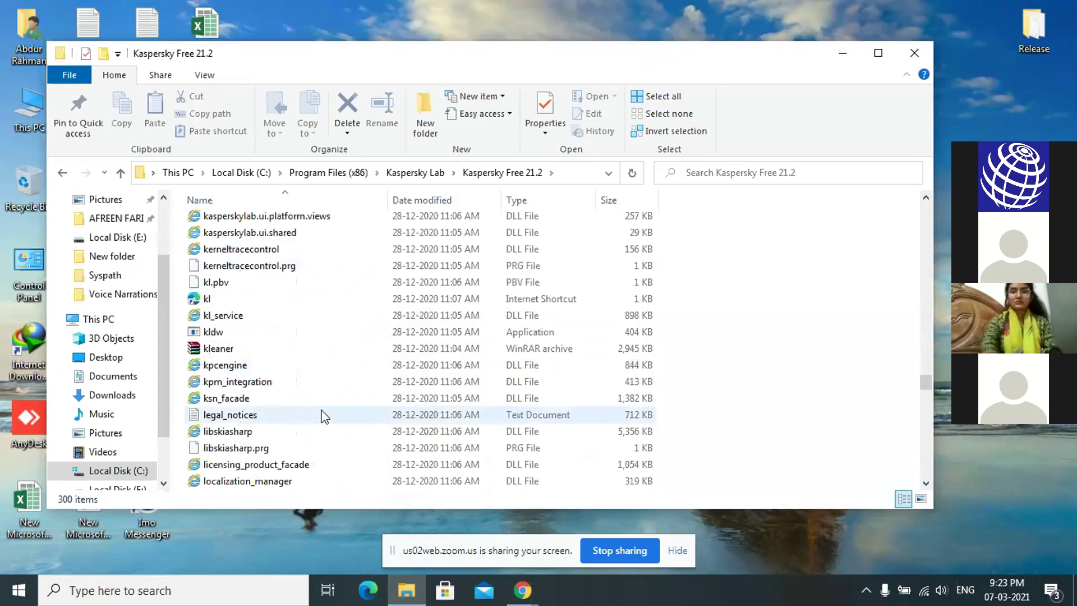
pyautogui.scroll(-1, 324, 416)
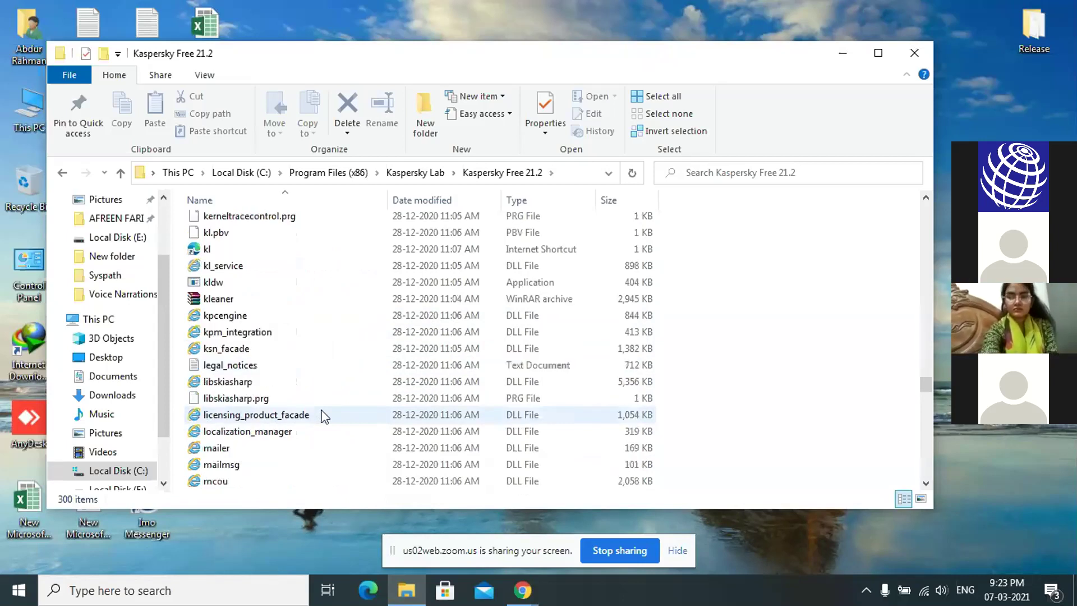
pyautogui.scroll(-3, 324, 416)
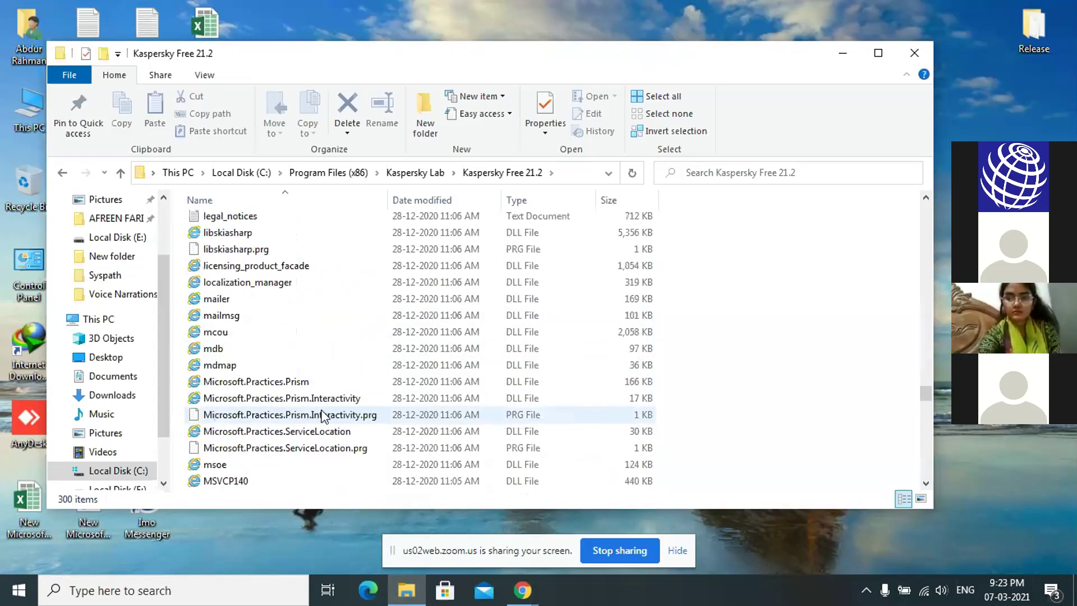
pyautogui.scroll(-5, 324, 415)
pyautogui.scroll(-3, 324, 416)
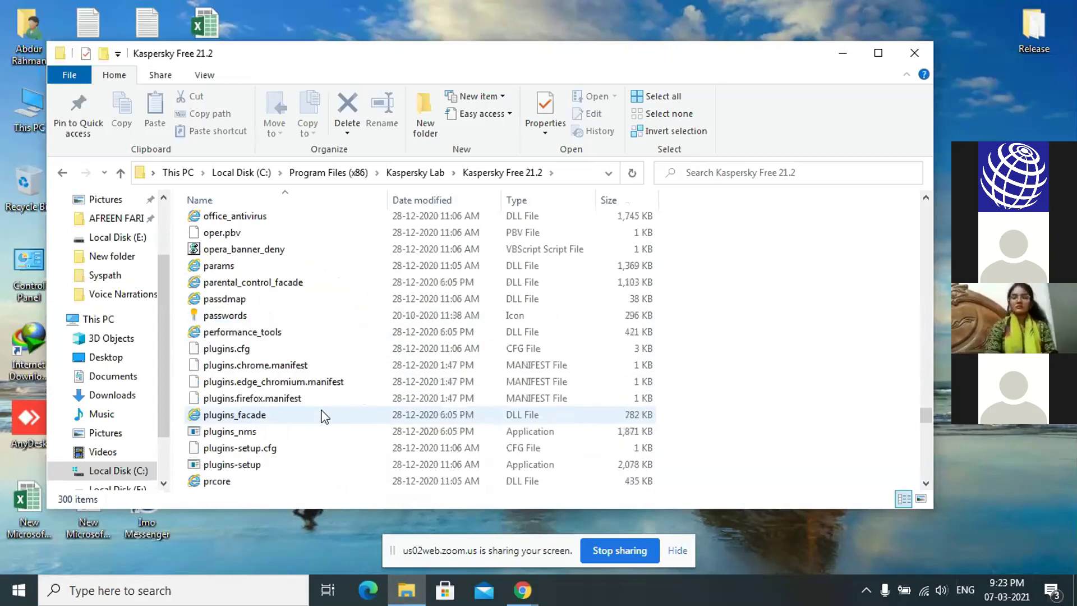
pyautogui.scroll(-2, 324, 416)
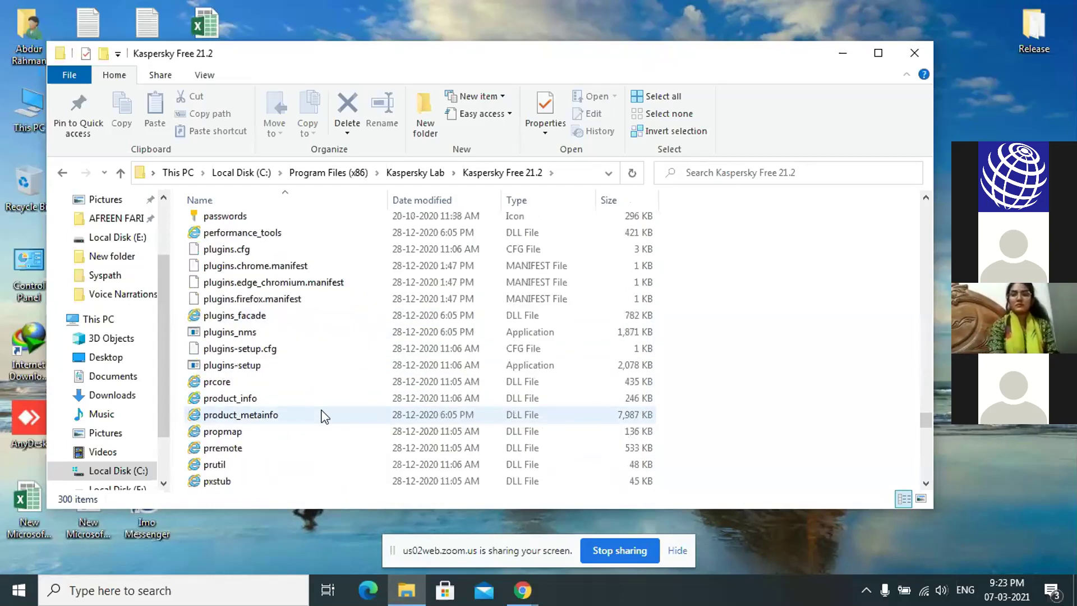
pyautogui.scroll(-4, 324, 415)
pyautogui.scroll(-3, 324, 416)
pyautogui.scroll(-6, 324, 415)
pyautogui.scroll(-2, 324, 415)
pyautogui.scroll(-3, 325, 415)
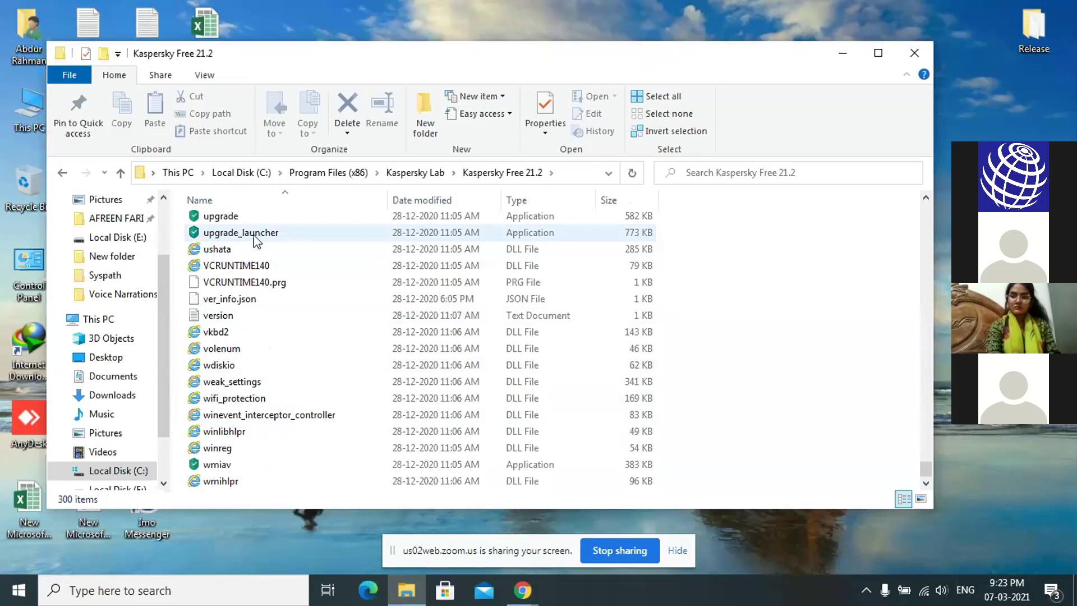
# Try to launch the wmiav application, dismiss the error dialog and go back up to Local Disk (C:).
pyautogui.doubleClick(217, 464)
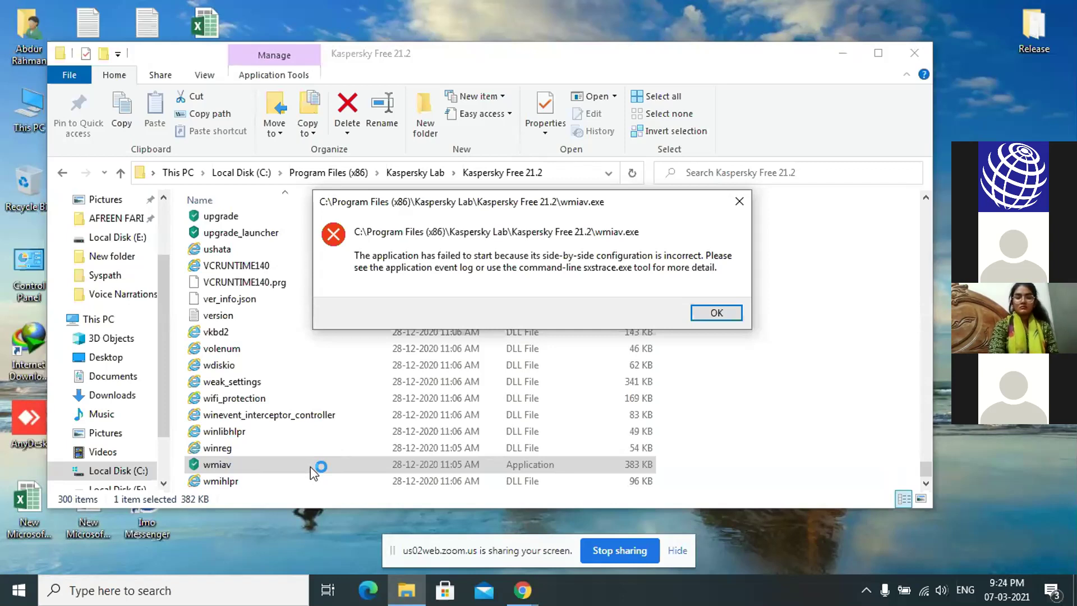
pyautogui.click(738, 209)
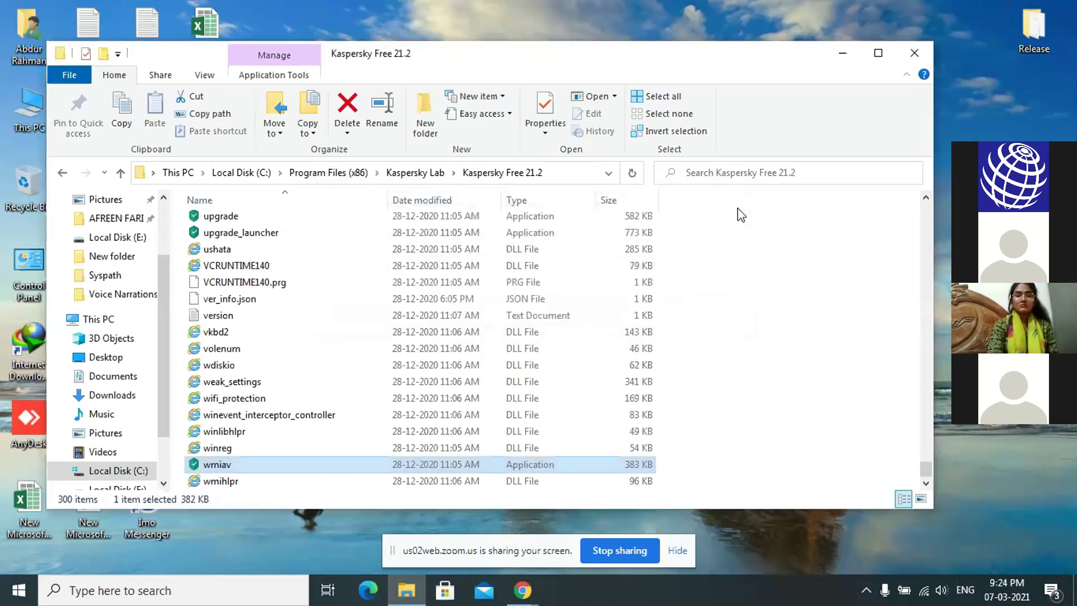
pyautogui.click(120, 173)
pyautogui.click(120, 173)
pyautogui.click(120, 172)
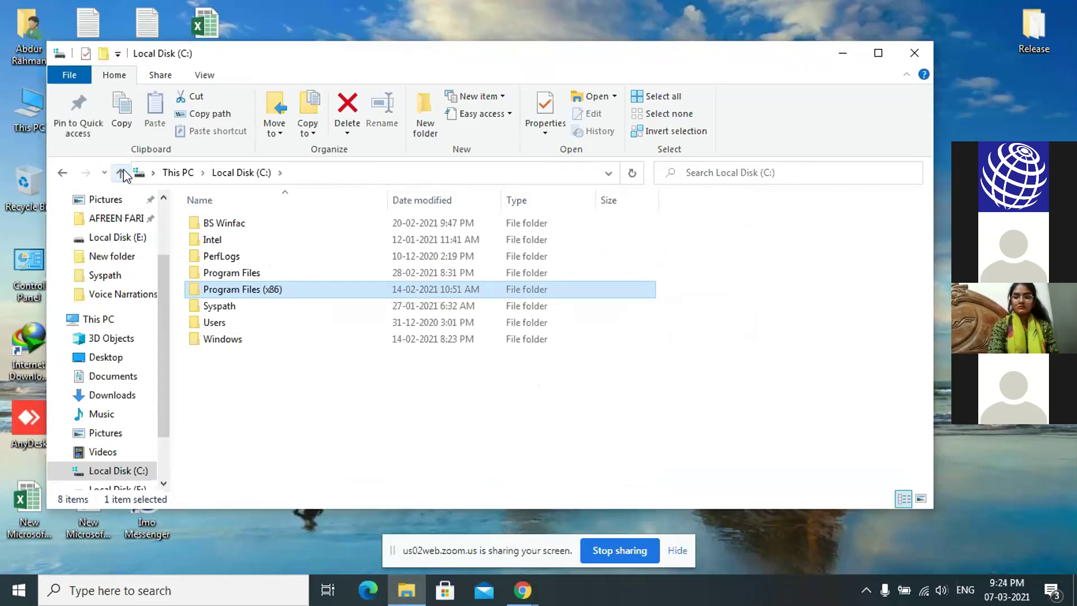
# Open Program Files (x86), check the contents of its Adobe folder and return to Program Files (x86).
pyautogui.doubleClick(260, 295)
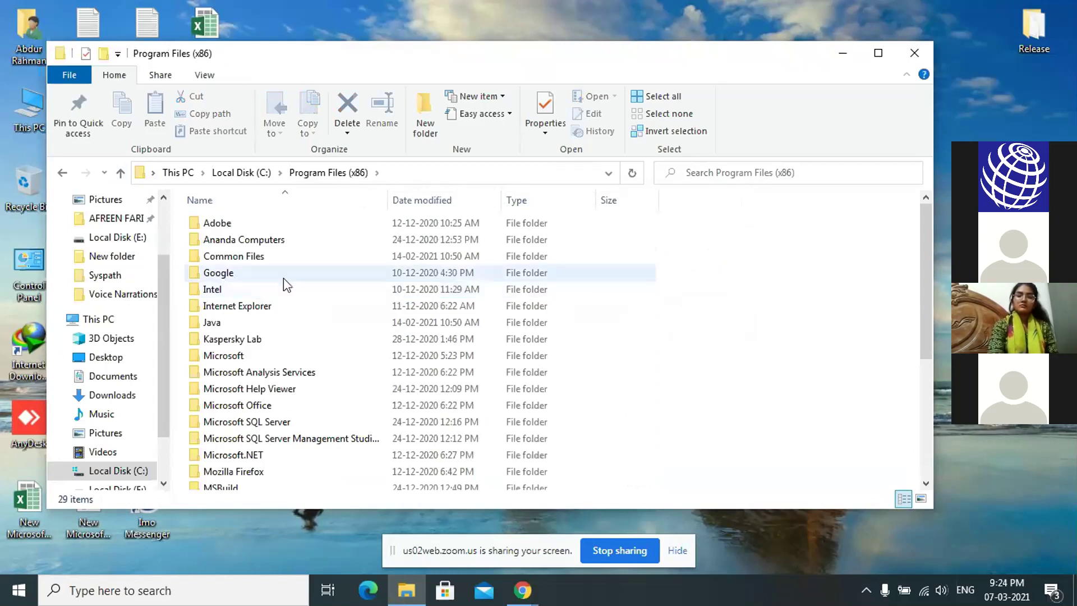
pyautogui.doubleClick(228, 224)
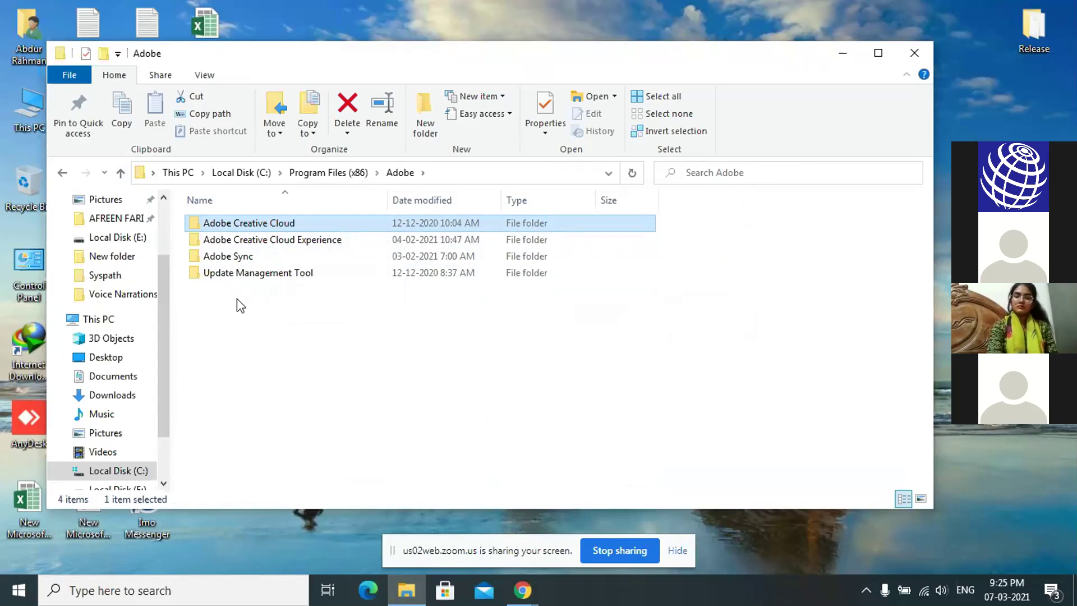
pyautogui.click(120, 173)
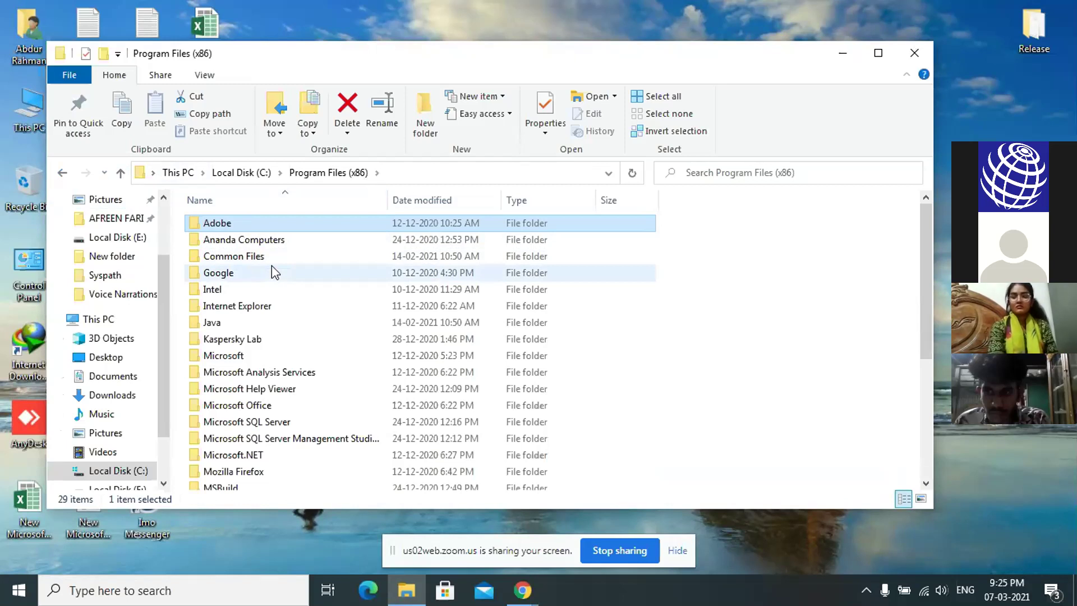
# Open the Ananda Computers folder in Program Files (x86), and its BijoyEkattor subfolder.
pyautogui.doubleClick(263, 244)
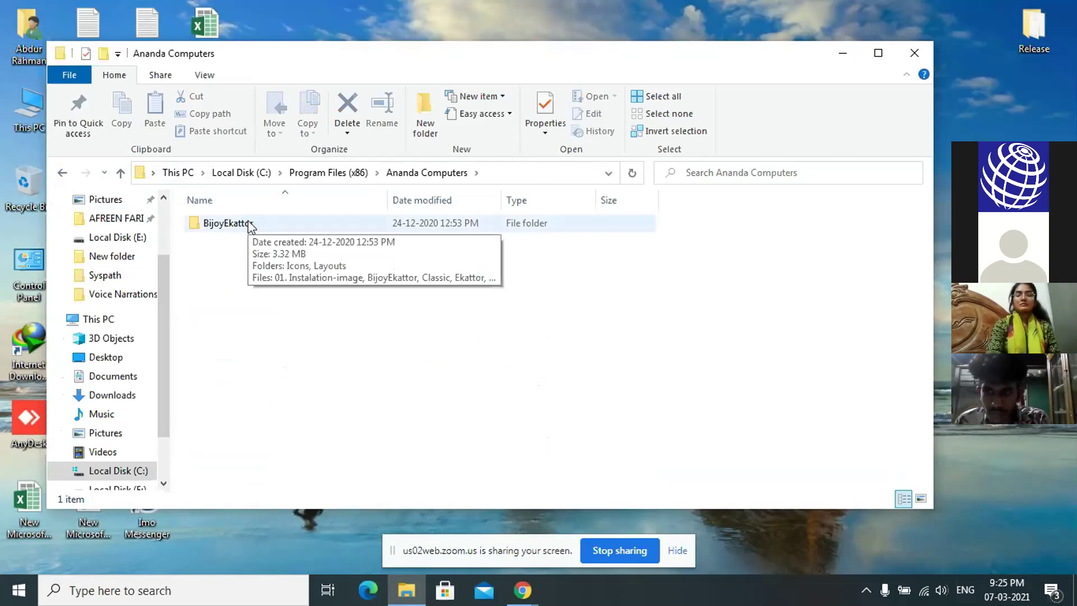
pyautogui.click(245, 228)
pyautogui.doubleClick(245, 224)
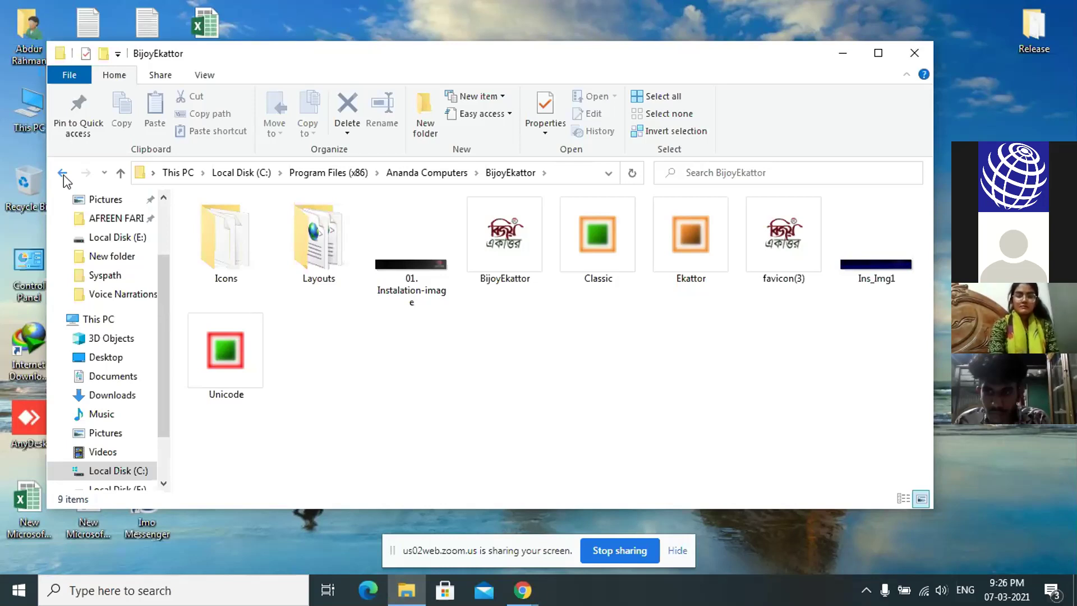
# Try to launch the BijoyEkattor application, dismiss the error dialog and close the folder window.
pyautogui.doubleClick(501, 257)
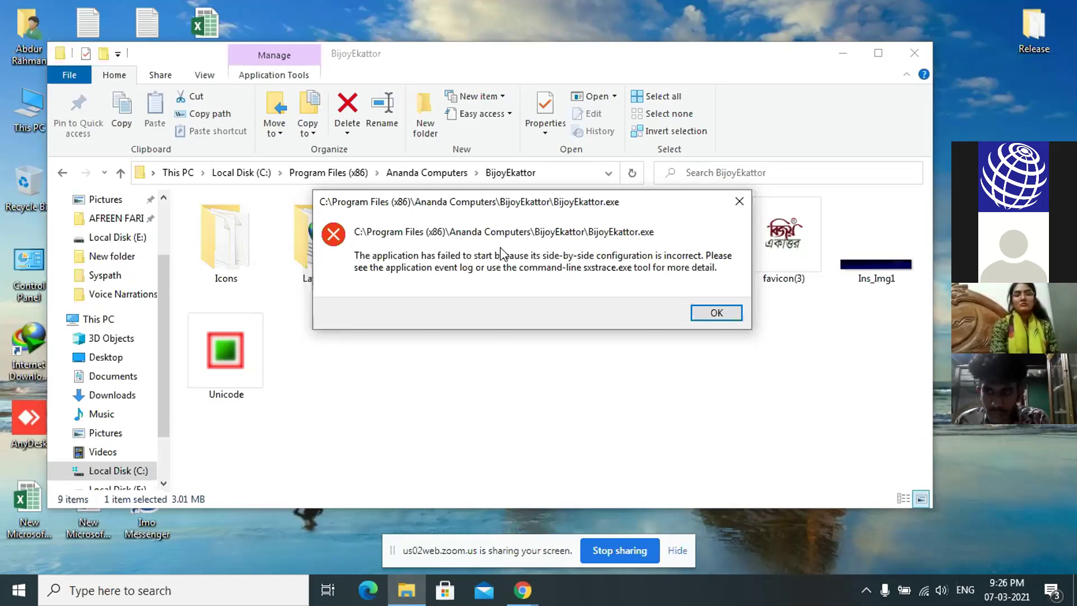
pyautogui.click(740, 203)
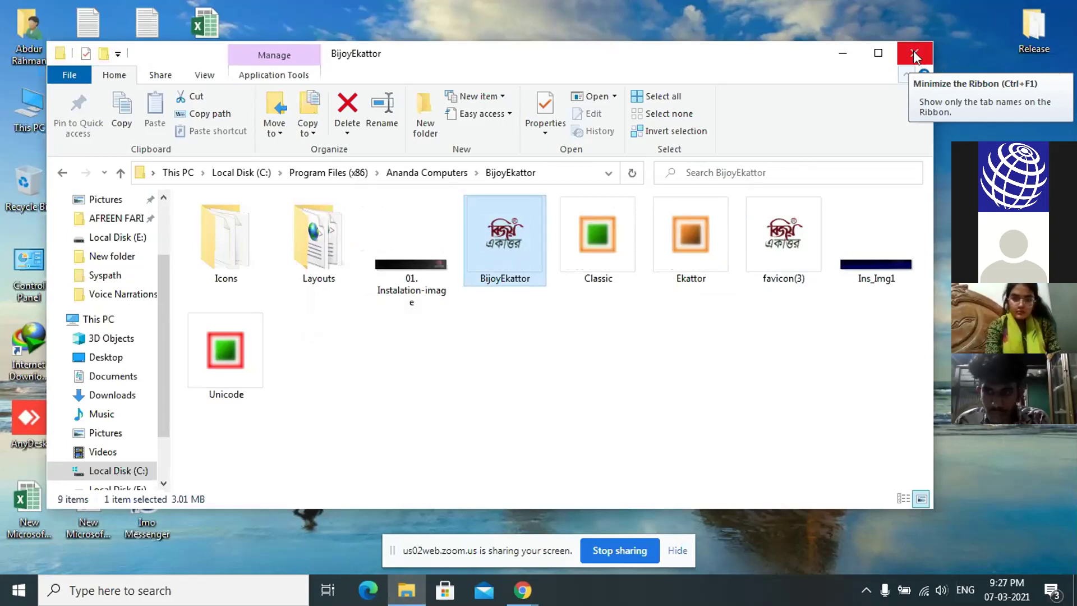
pyautogui.click(914, 56)
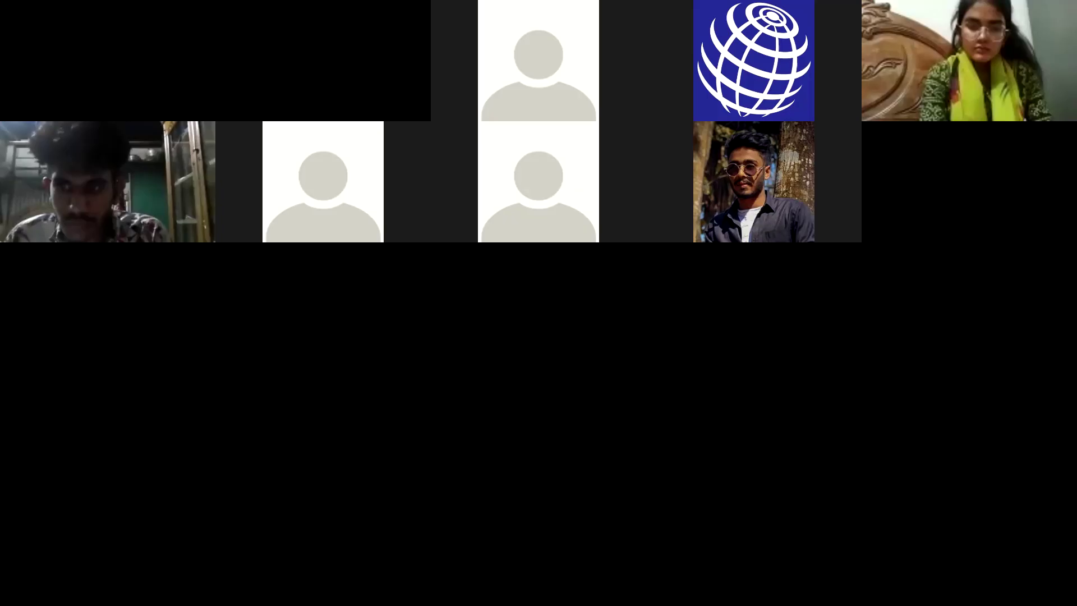